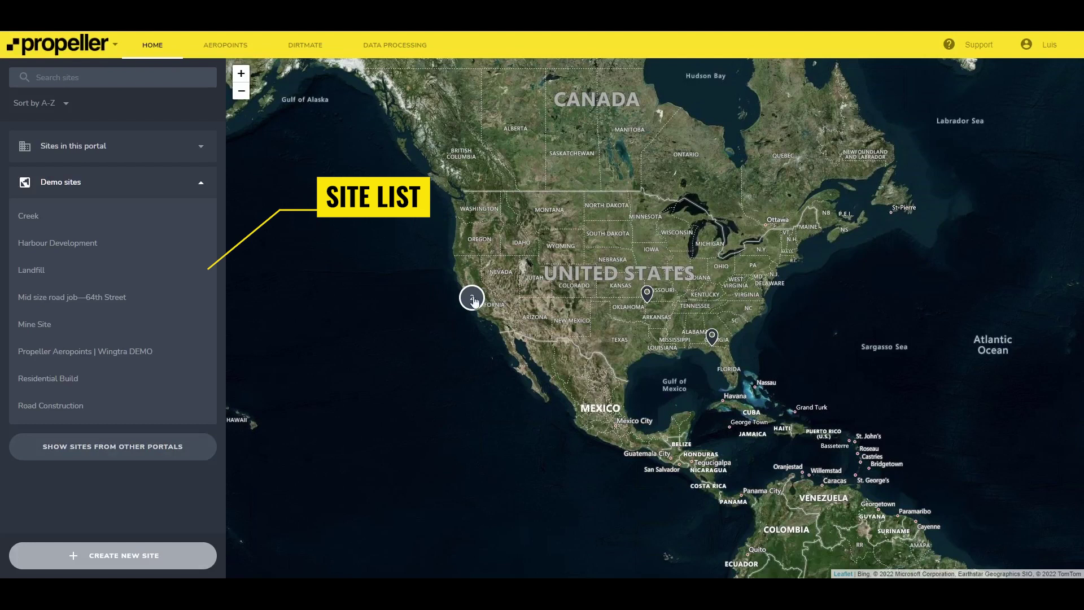
Open the Residential Build demo site on its 28 Feb 2020 survey
left_click(472, 299)
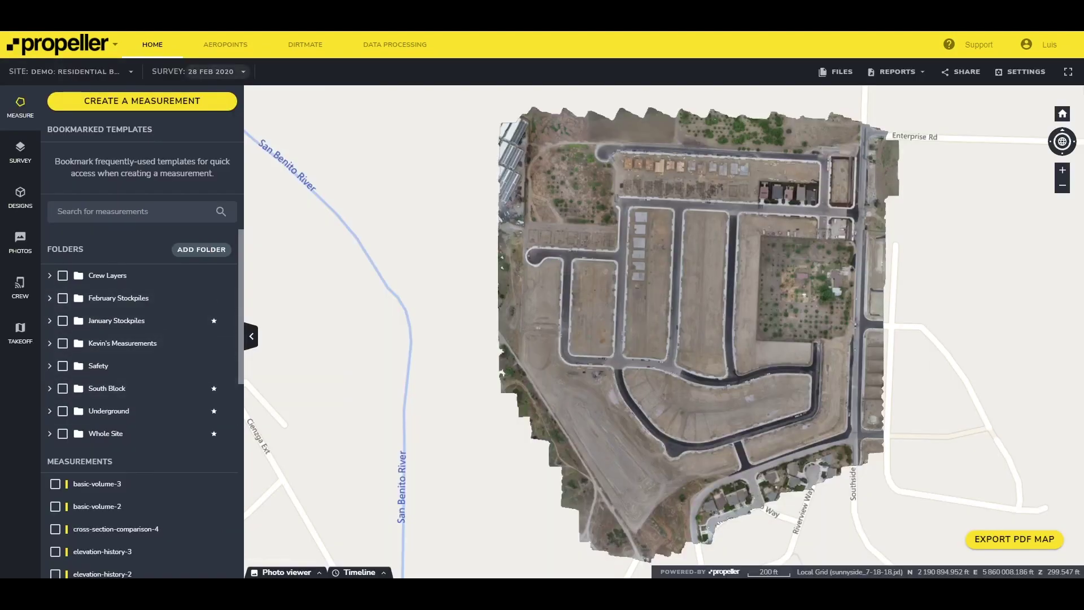
left_click(210, 72)
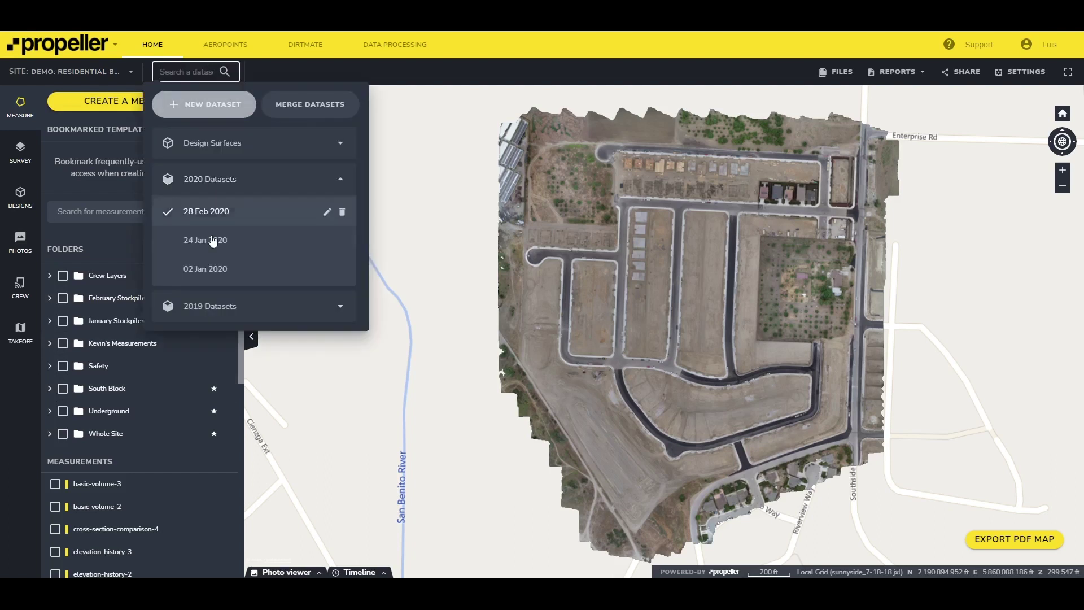
left_click(210, 308)
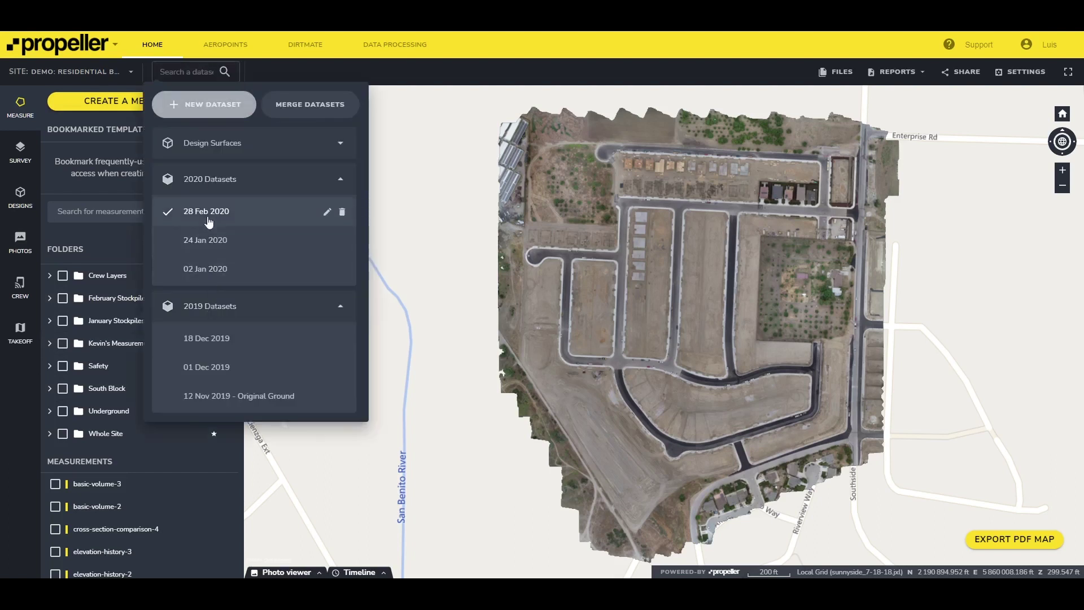
left_click(107, 231)
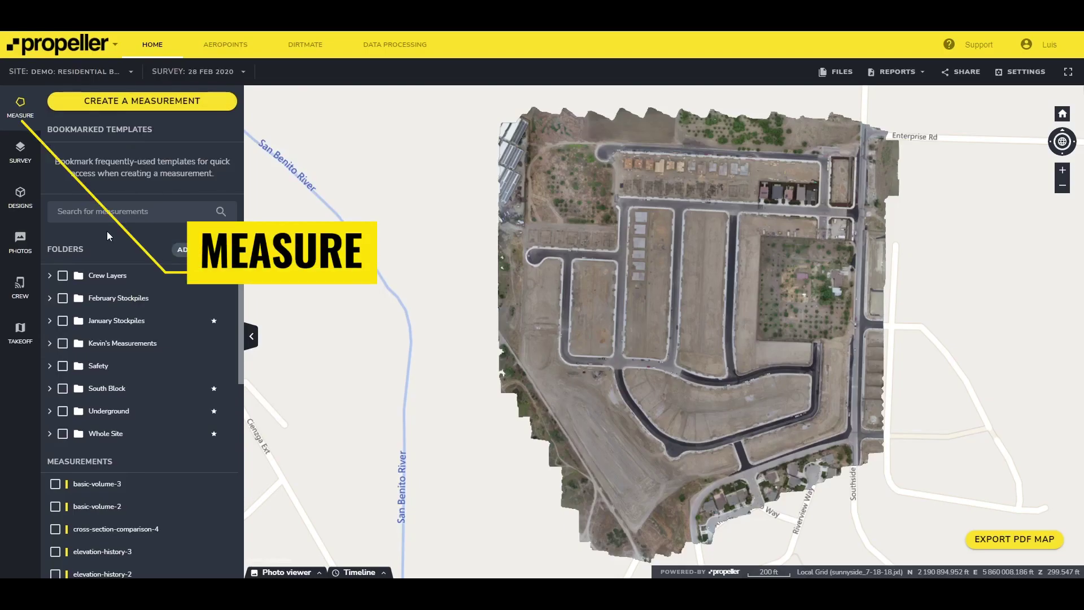
Browse the template categories, filter by shape type, and select the Elevation History template
left_click(142, 104)
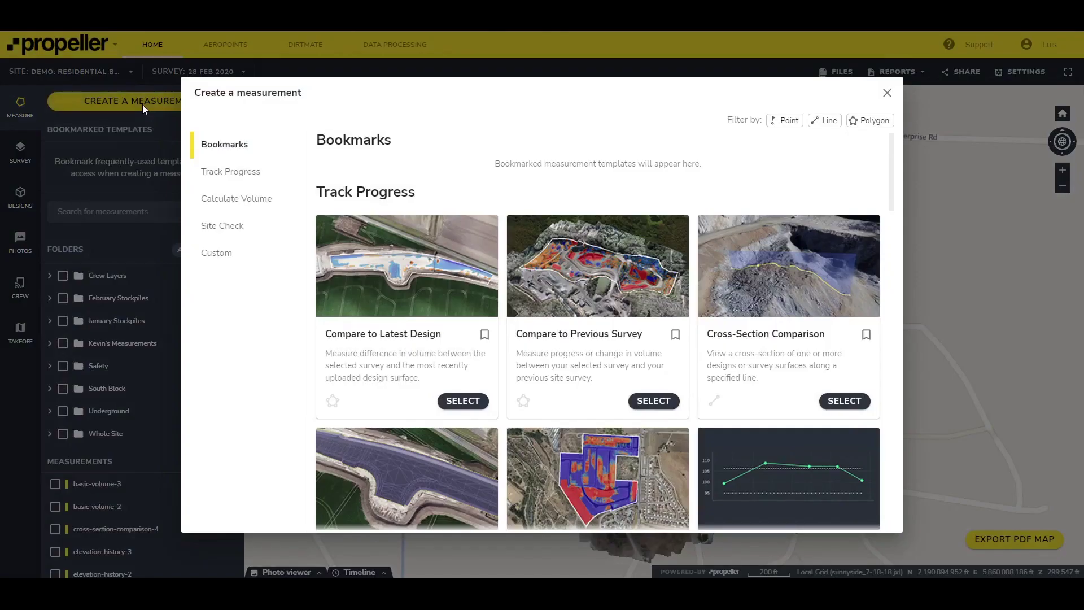
left_click(226, 174)
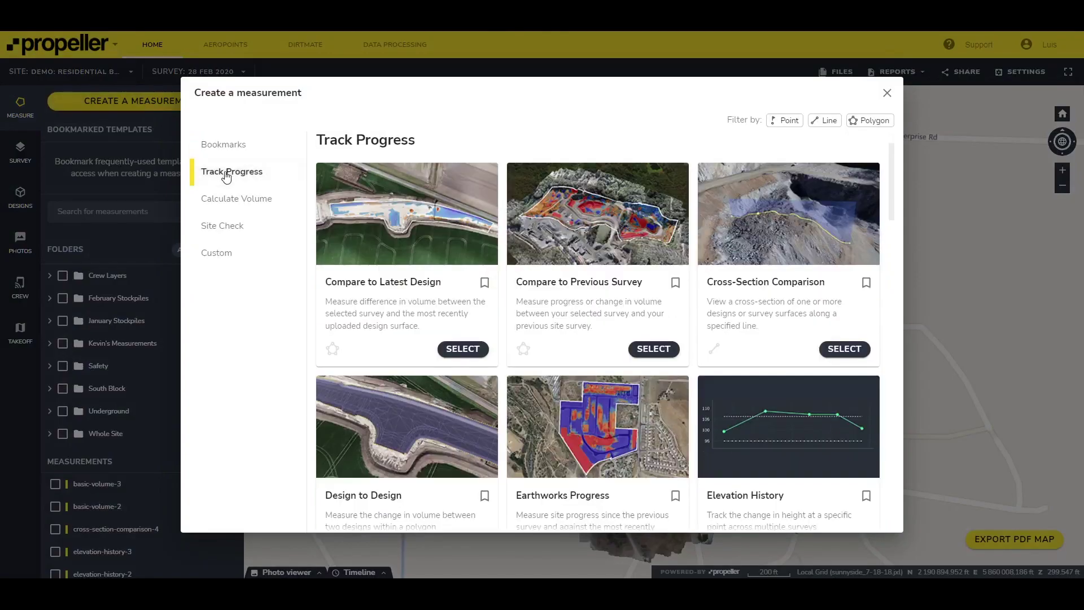
left_click(224, 203)
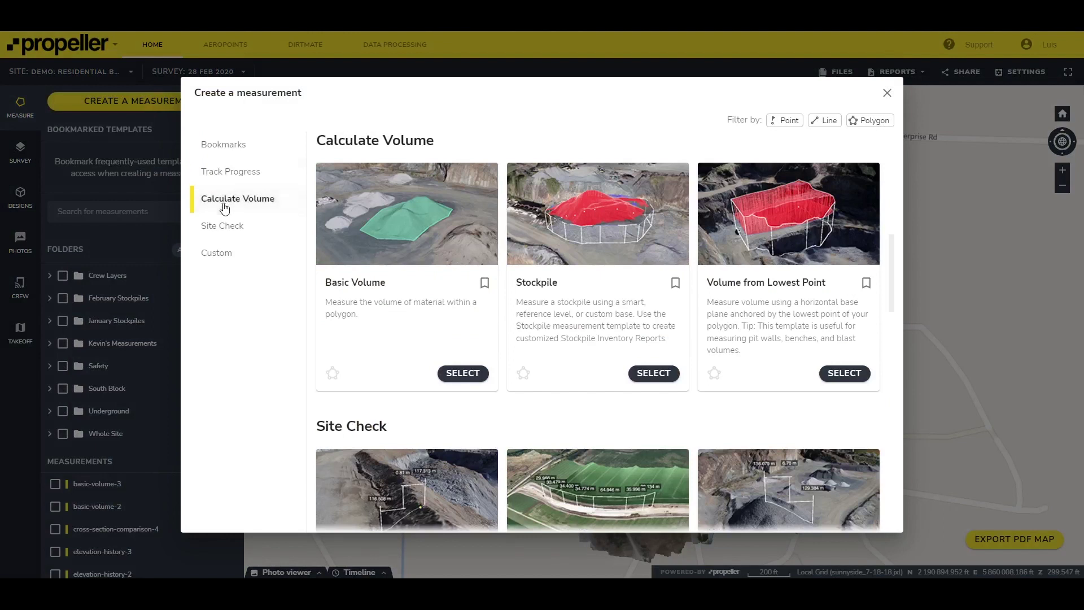
left_click(220, 235)
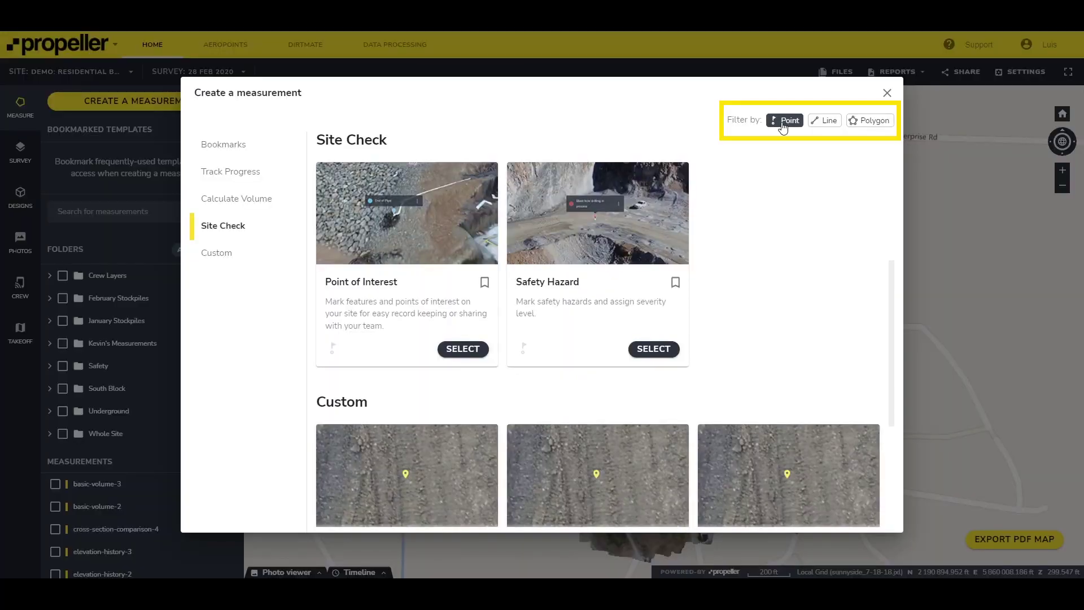
left_click(825, 120)
left_click(869, 121)
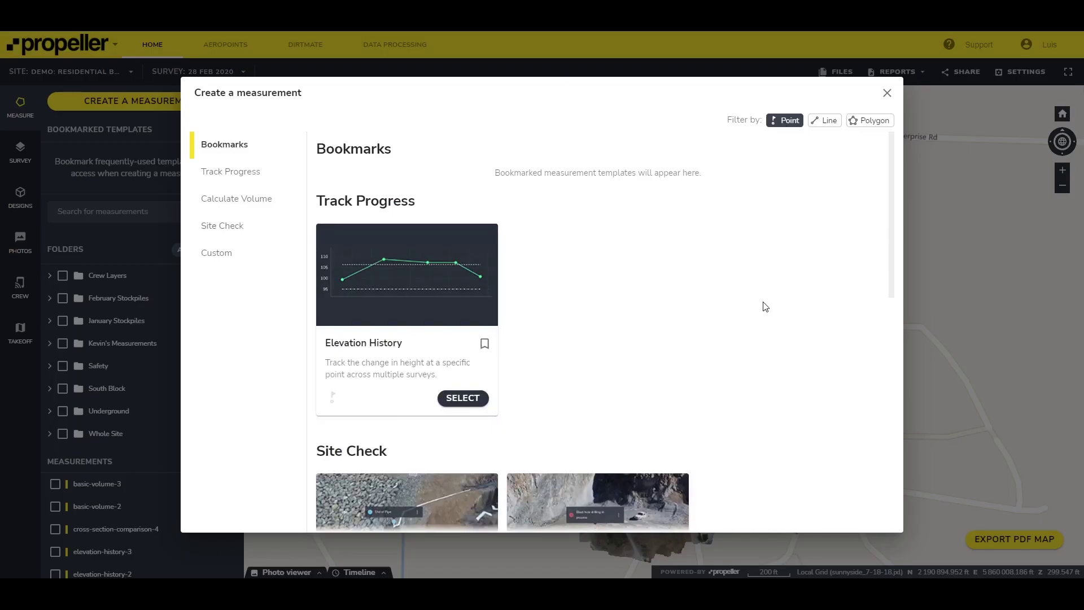
left_click(468, 398)
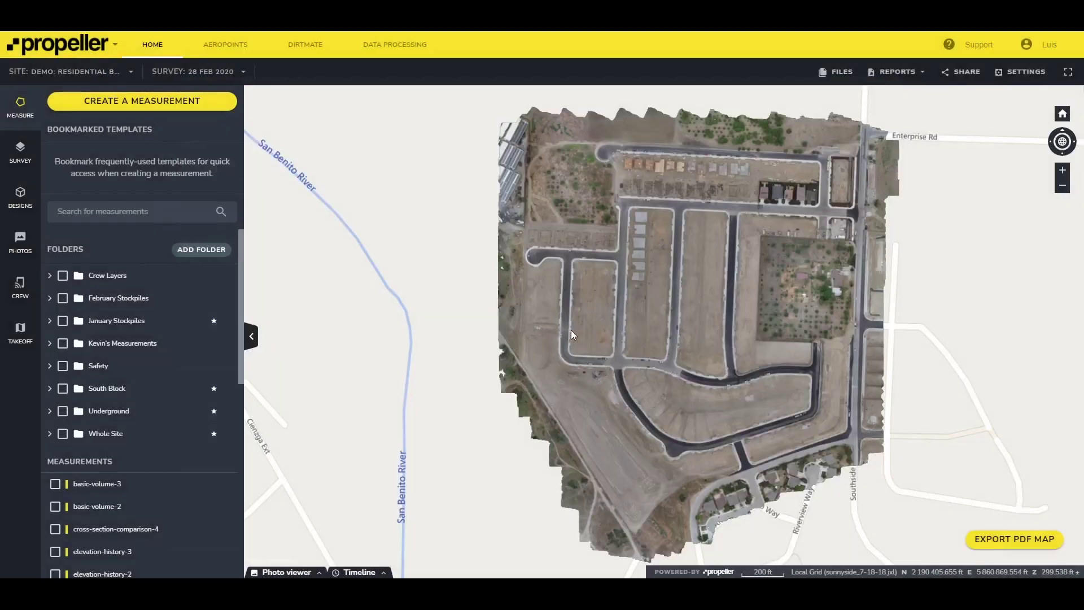
Zoom into the lot and place the elevation point on it
scroll(574, 324, "up", 2)
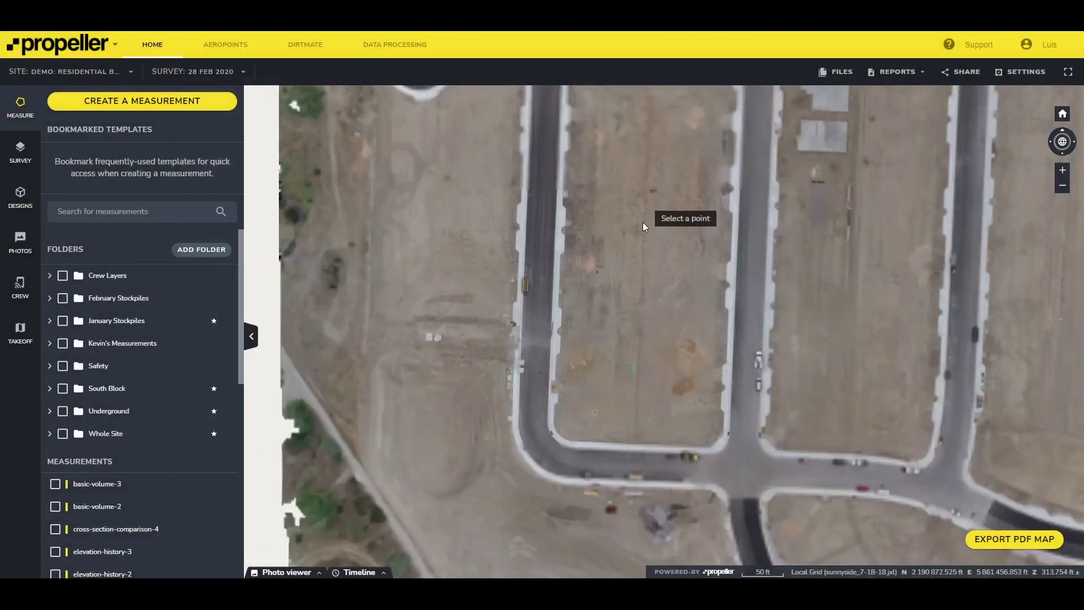
scroll(642, 222, "up", 3)
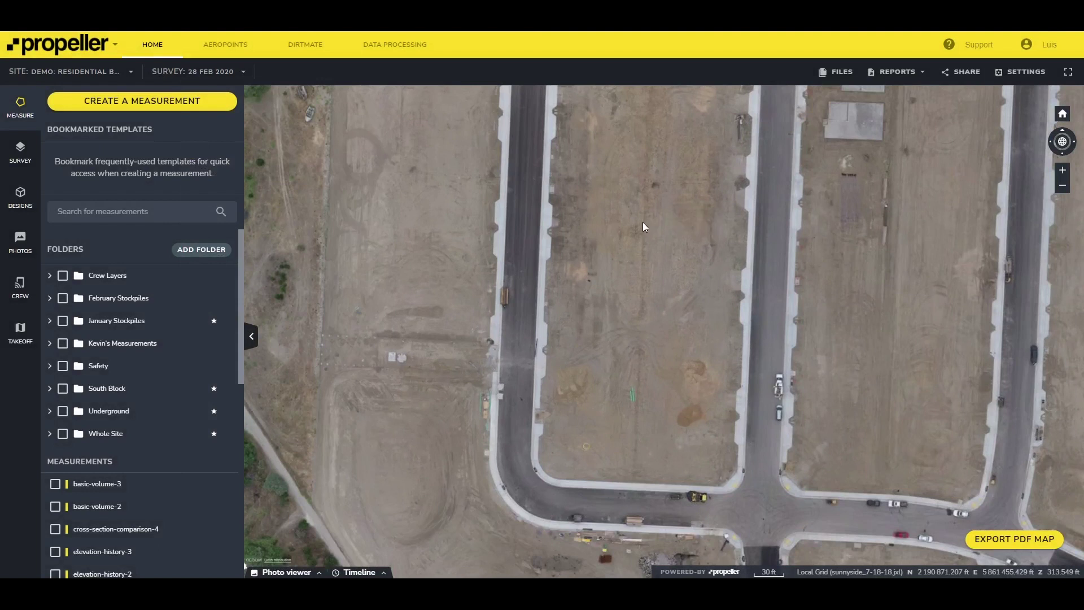
left_click(644, 226)
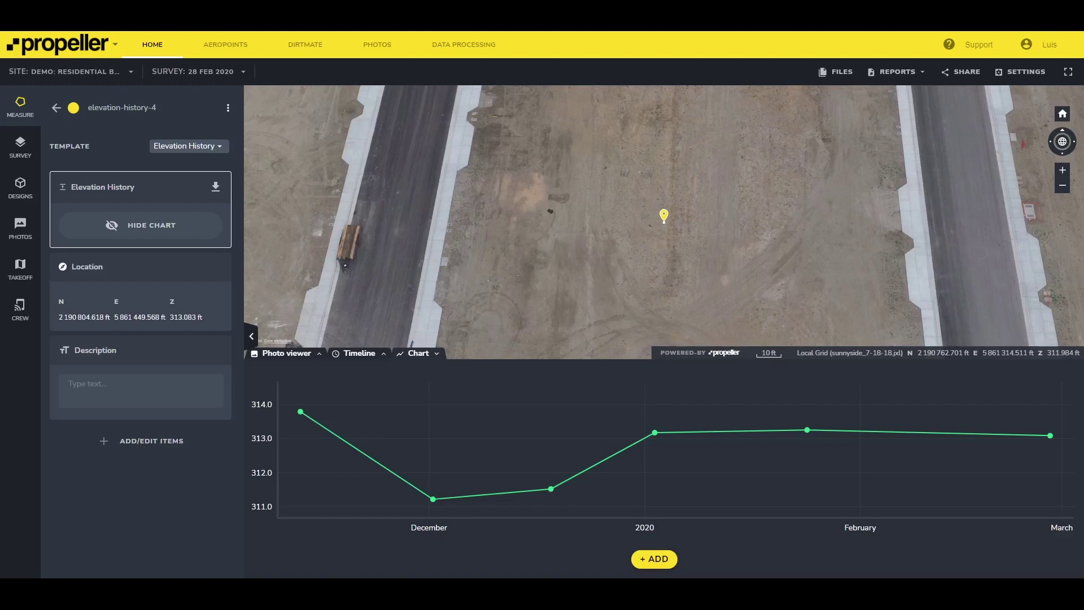
Rename the measurement 'South elevation Check #1', colour it green, and review other templates
left_click(161, 110)
type("South elevation Check #1")
left_click(228, 109)
left_click(74, 108)
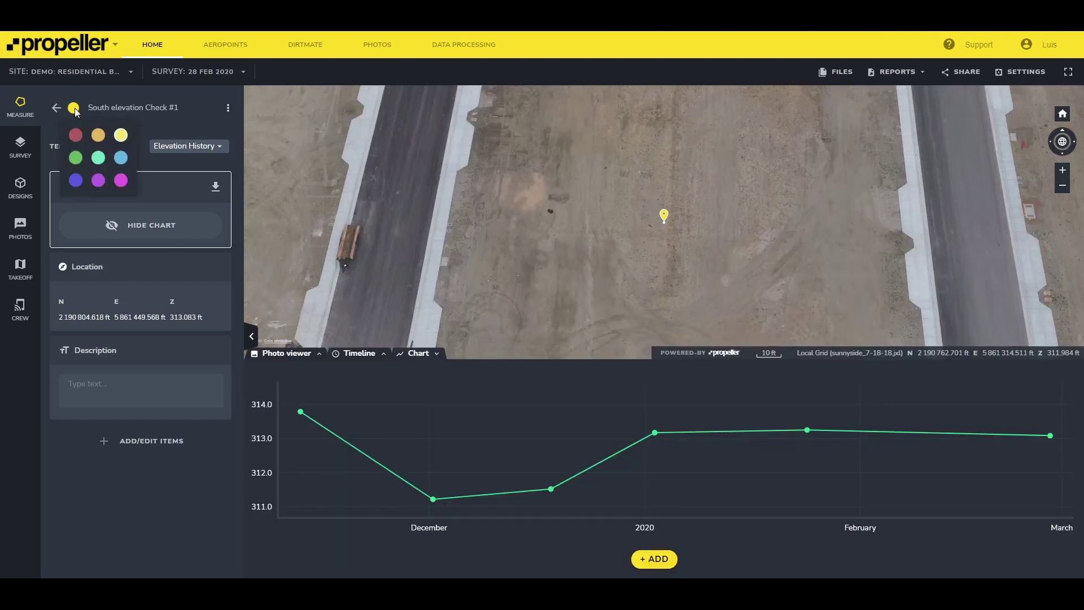
left_click(76, 161)
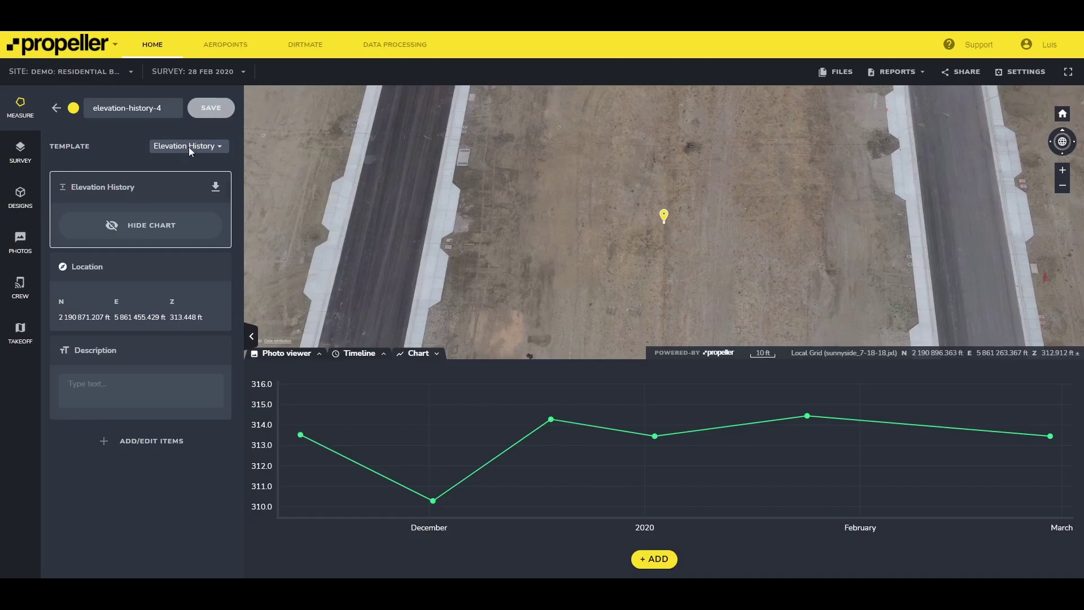
left_click(188, 146)
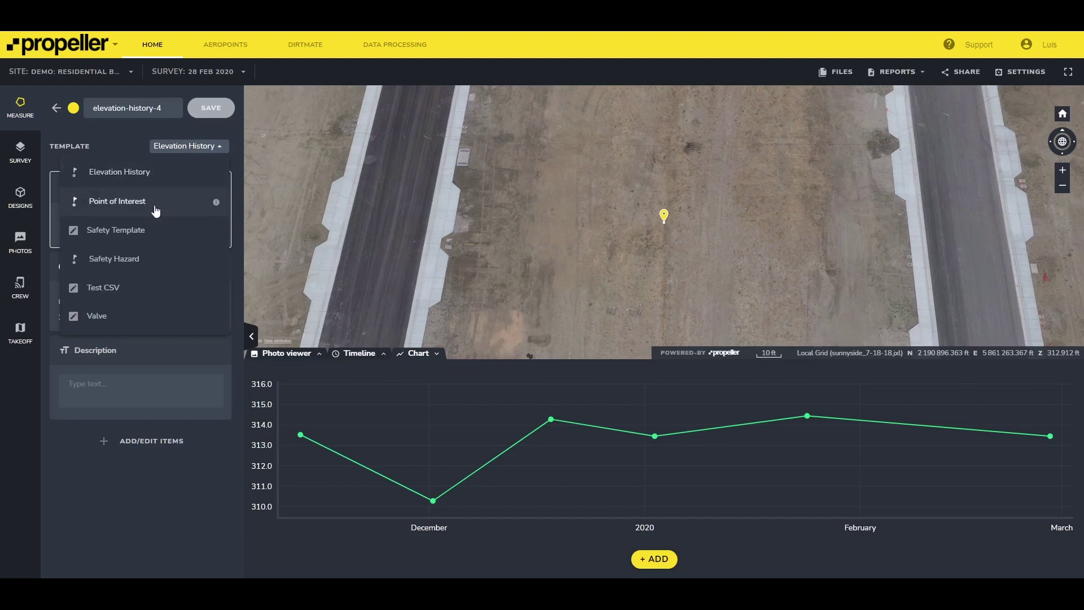
Keep the Elevation History template, save the description 'Elevation check #4', and customise items
left_click(131, 142)
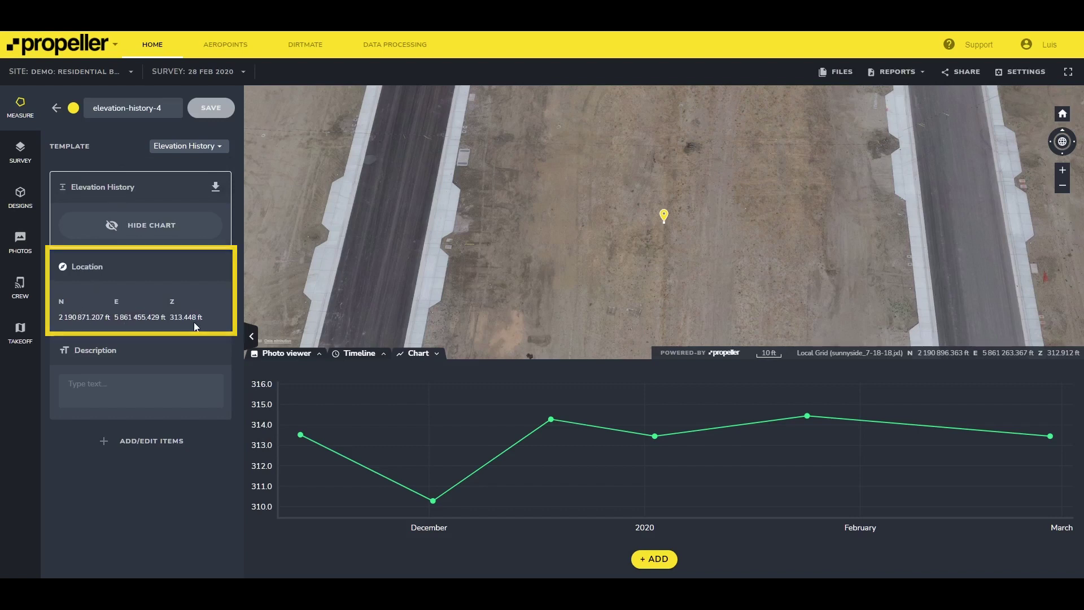
left_click(93, 385)
type("Elevation check #4")
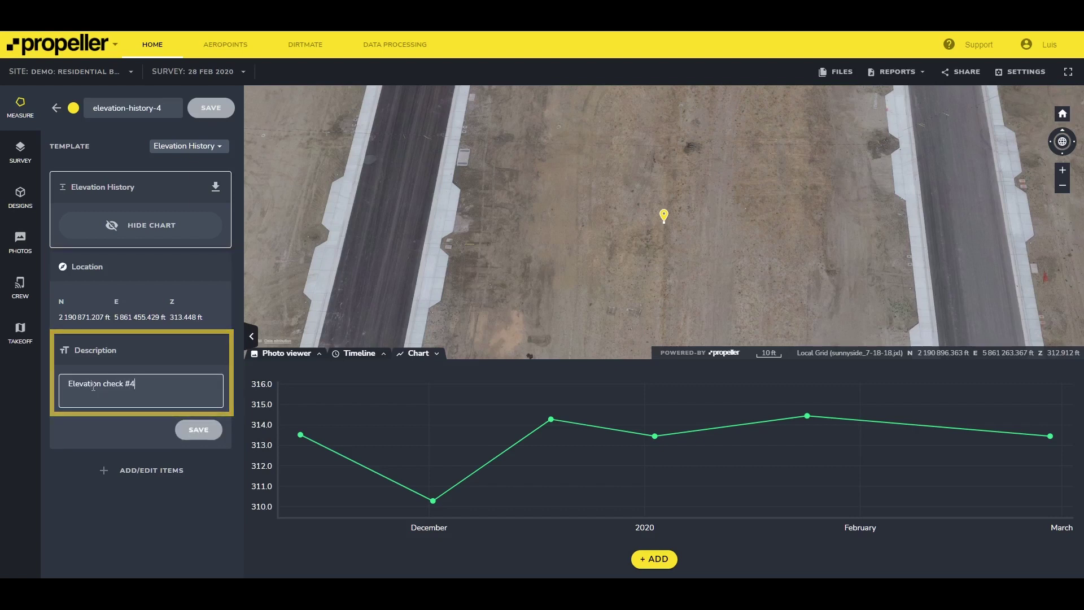
left_click(191, 424)
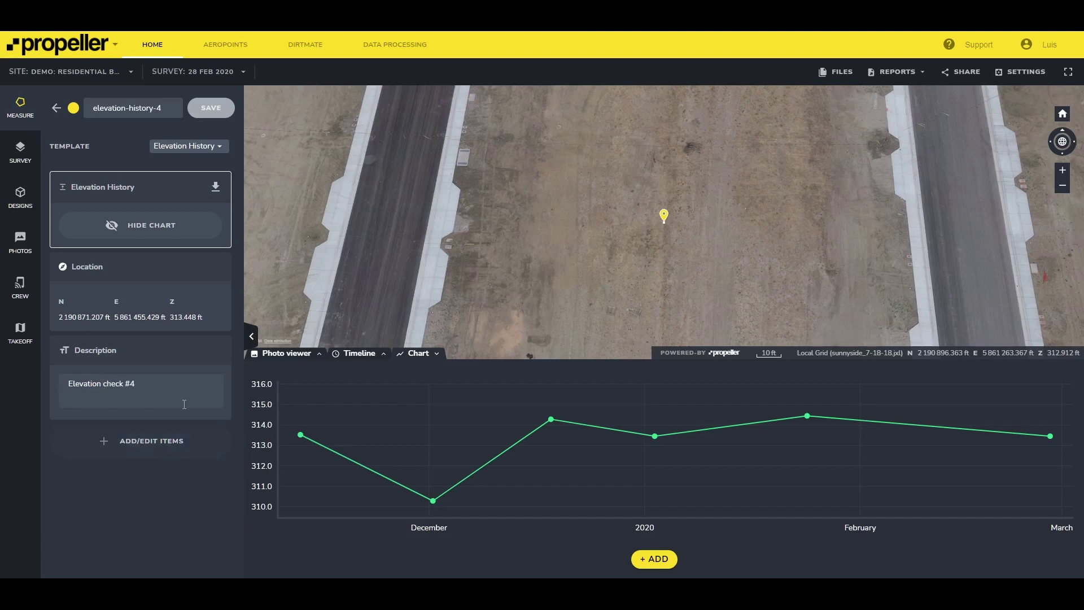
left_click(126, 442)
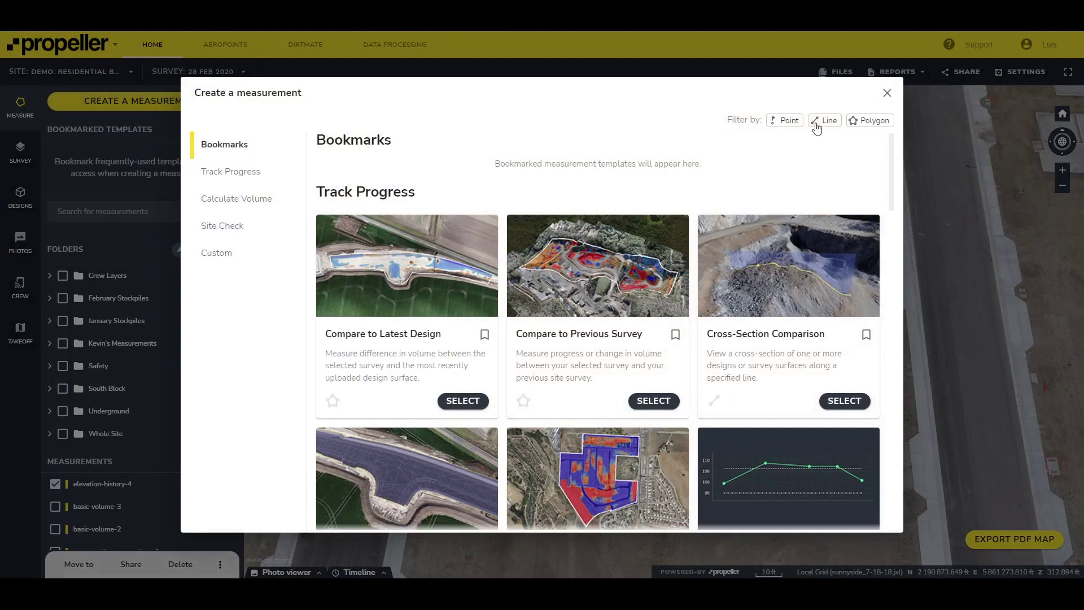
Filter the measurement templates to line types only
left_click(816, 125)
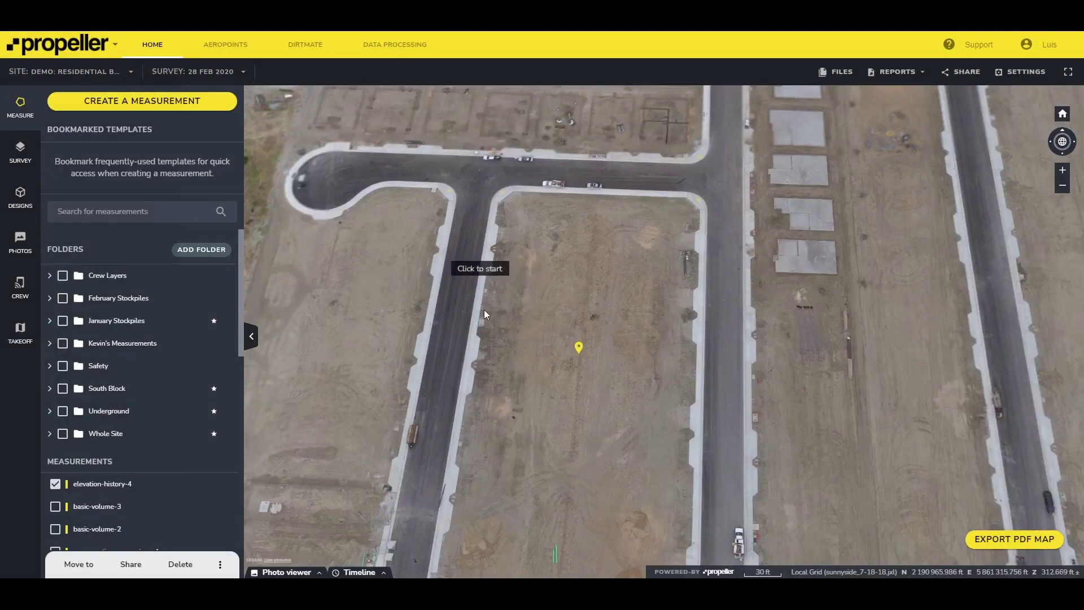
In top-down view, draw a cross-section line from the west road curb to the east road
mouse_move(484, 314)
middle_mouse_down()
mouse_move(490, 306)
mouse_move(491, 331)
middle_mouse_up()
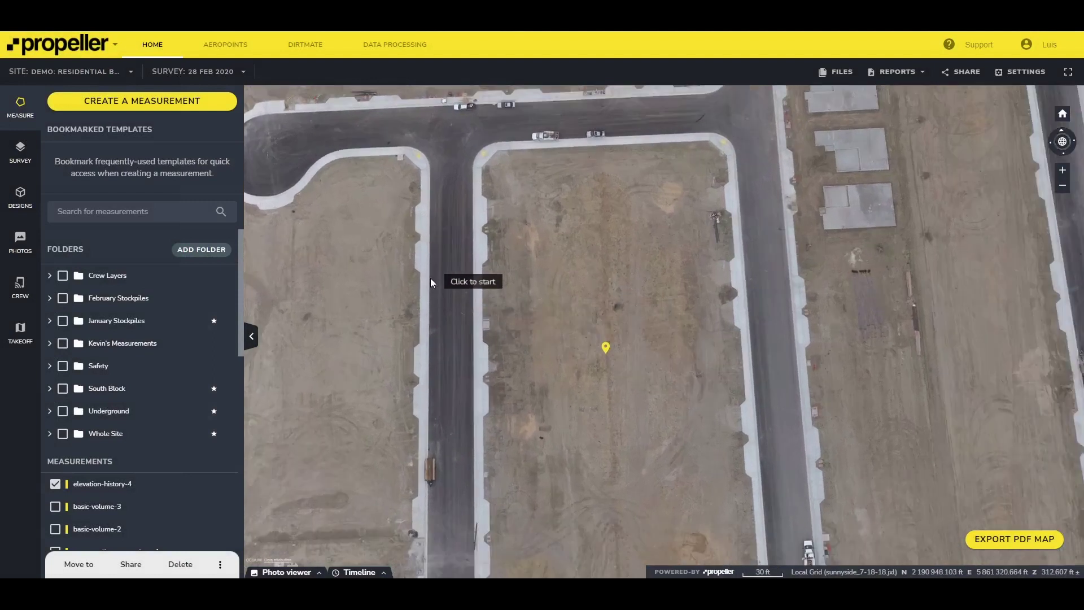
left_click(430, 276)
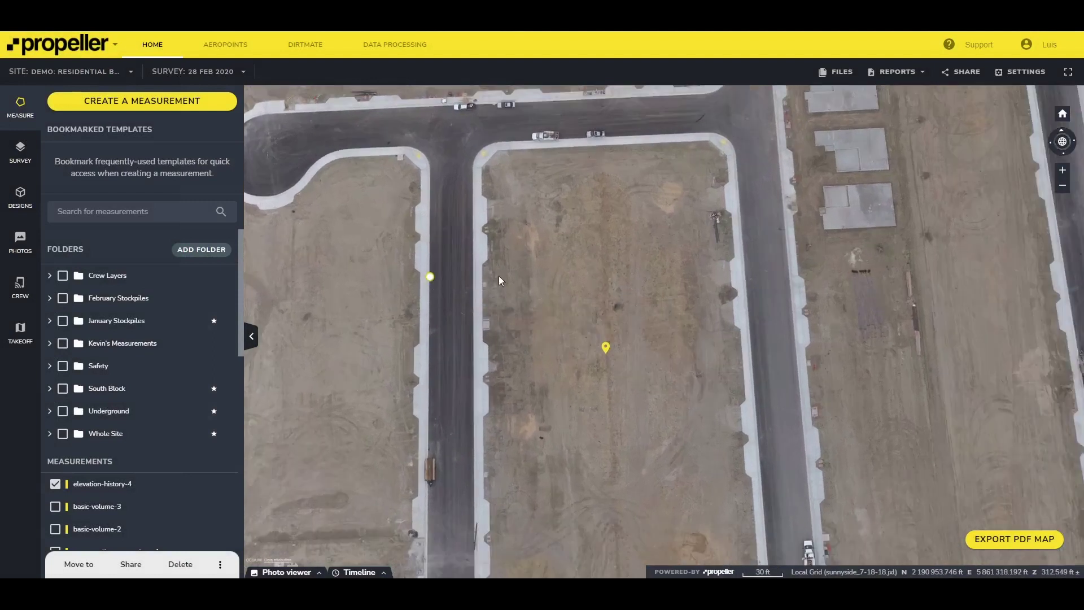
left_click(787, 268)
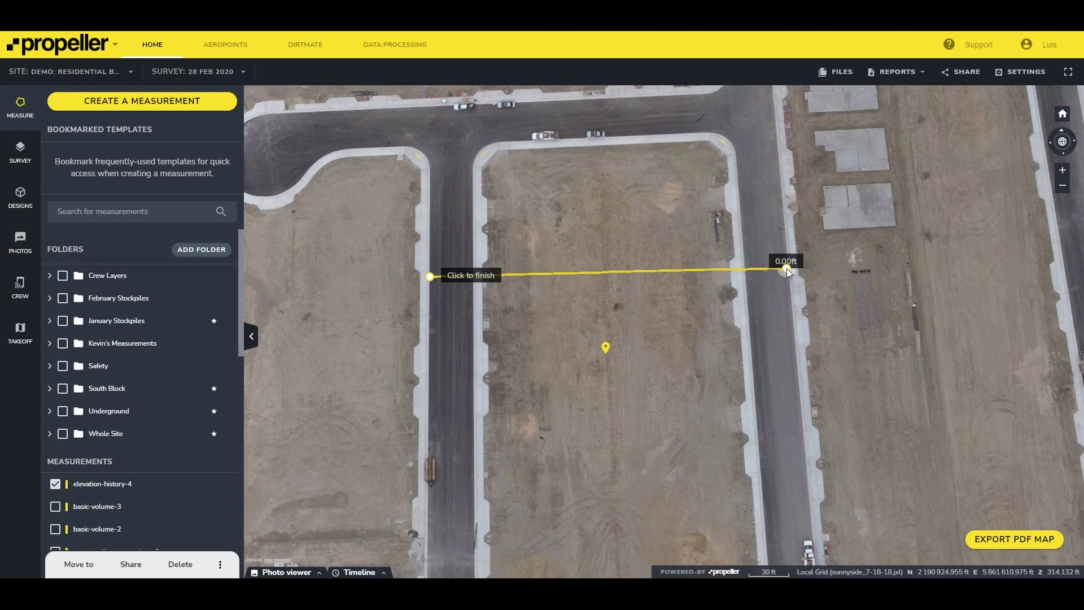
left_click(787, 269)
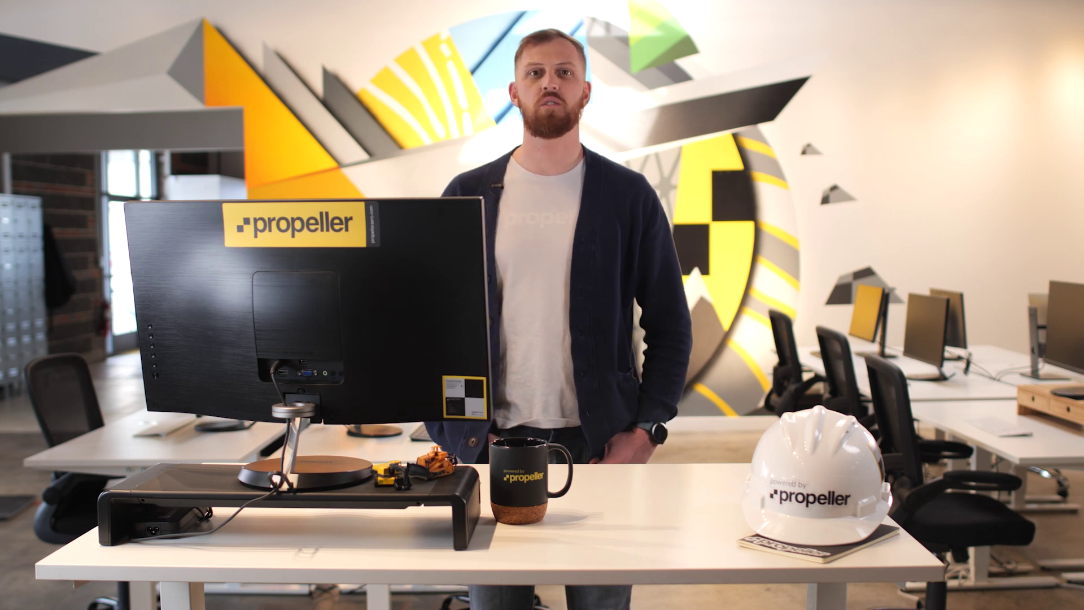
left_click(625, 558)
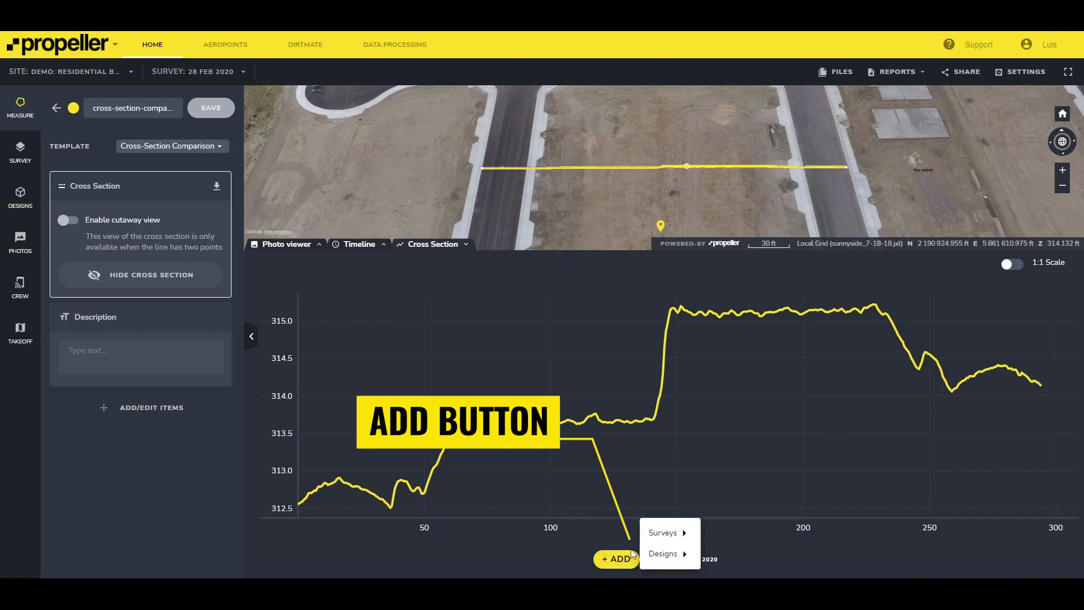
mouse_move(661, 536)
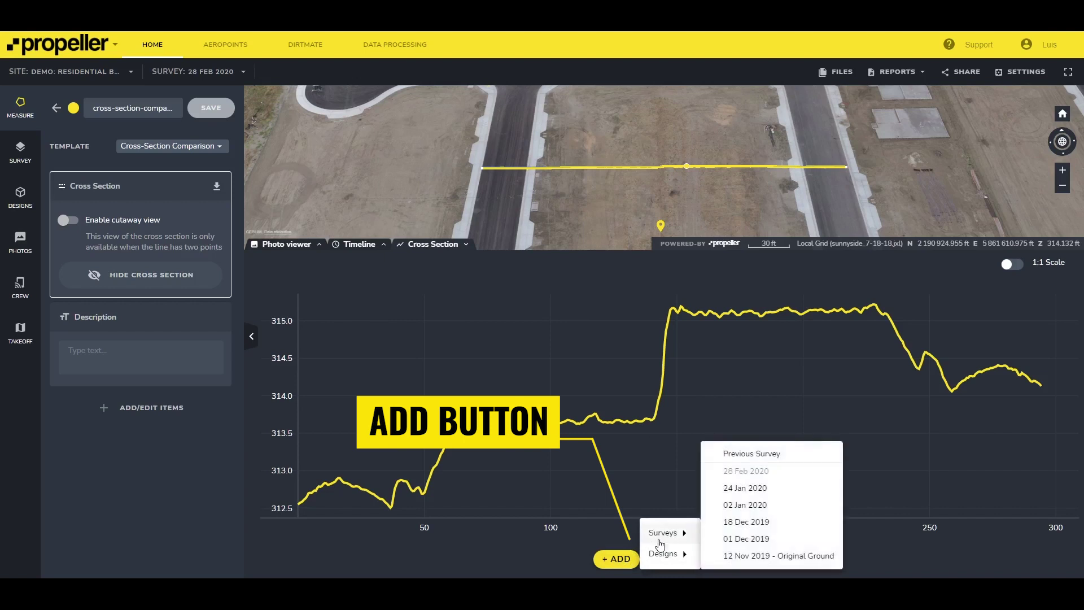
mouse_move(665, 557)
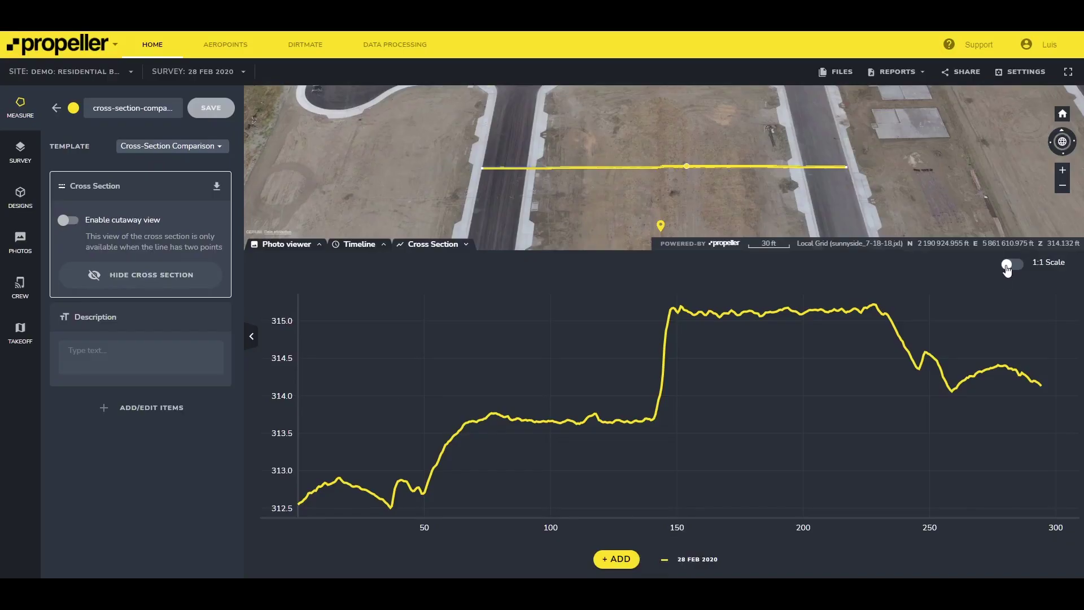
Show the profile at true 1:1 scale, then list only polygon volume templates
left_click(1008, 265)
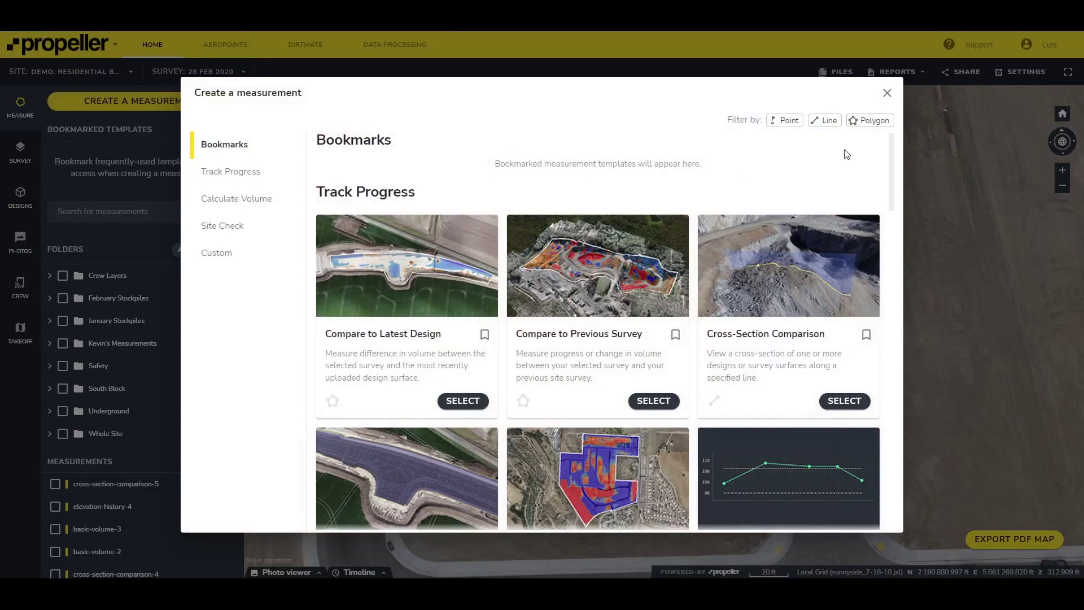
left_click(869, 123)
scroll(641, 401, "down", 7)
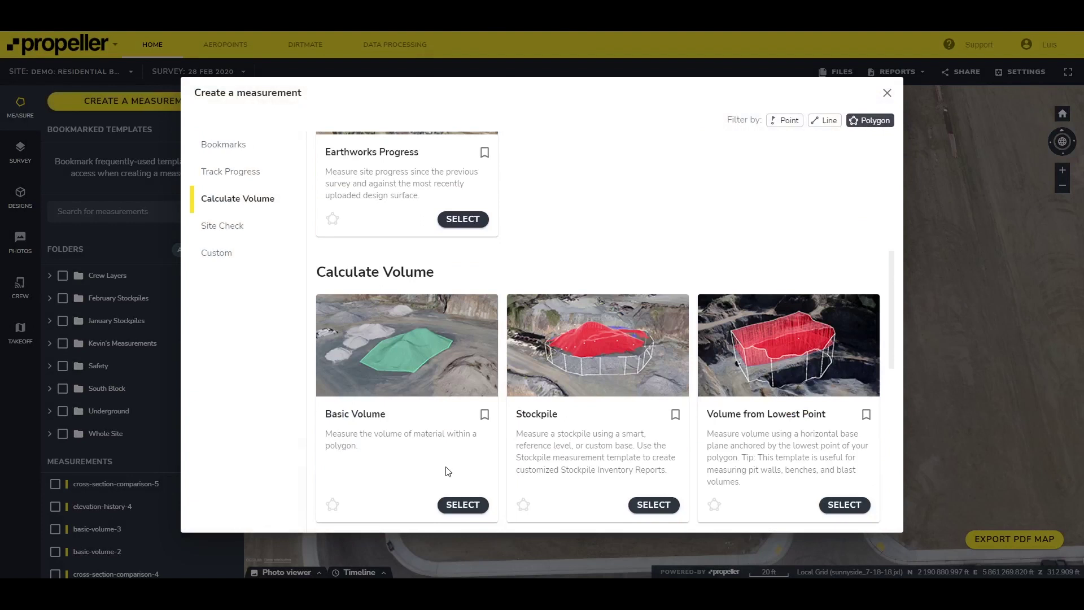
Start a Basic Volume and outline the stockpile with ten points, closing the polygon
left_click(384, 354)
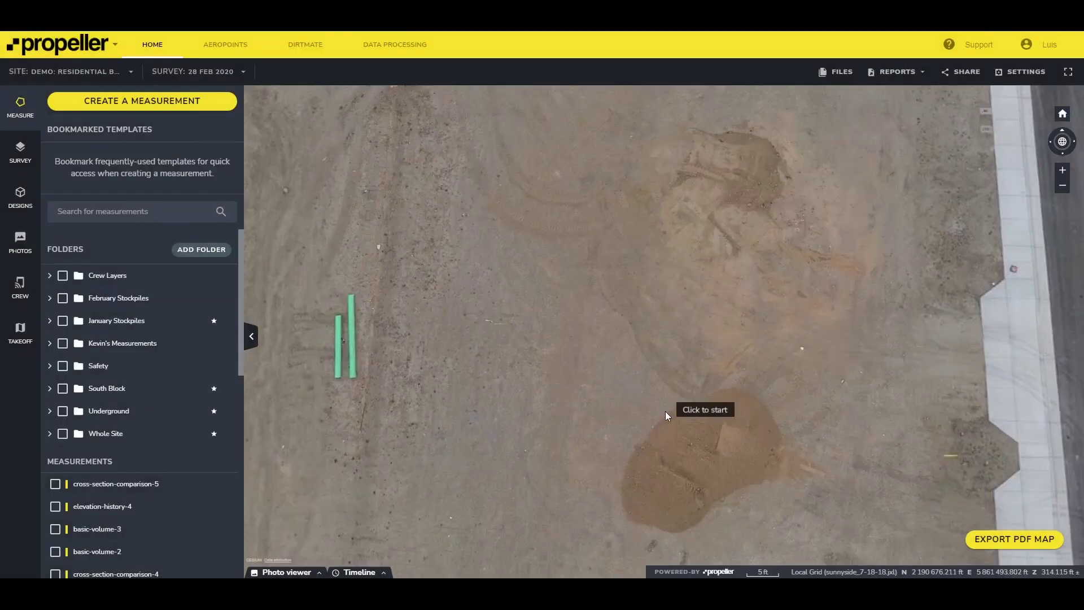
left_click(665, 411)
left_click(701, 398)
left_click(724, 379)
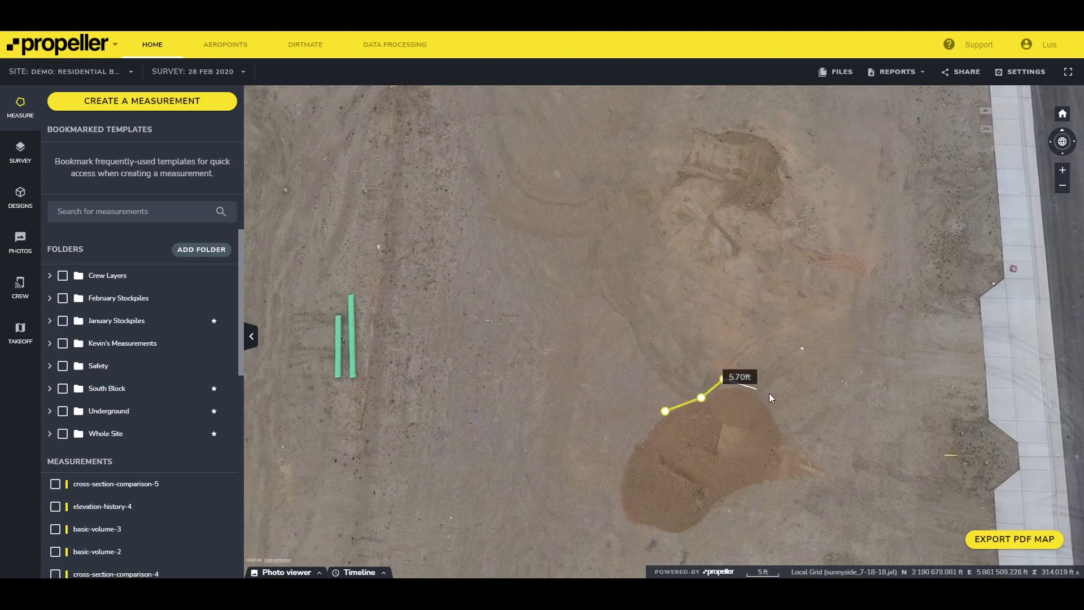
left_click(775, 396)
left_click(790, 434)
left_click(804, 449)
left_click(799, 483)
left_click(754, 484)
left_click(718, 510)
left_click(649, 531)
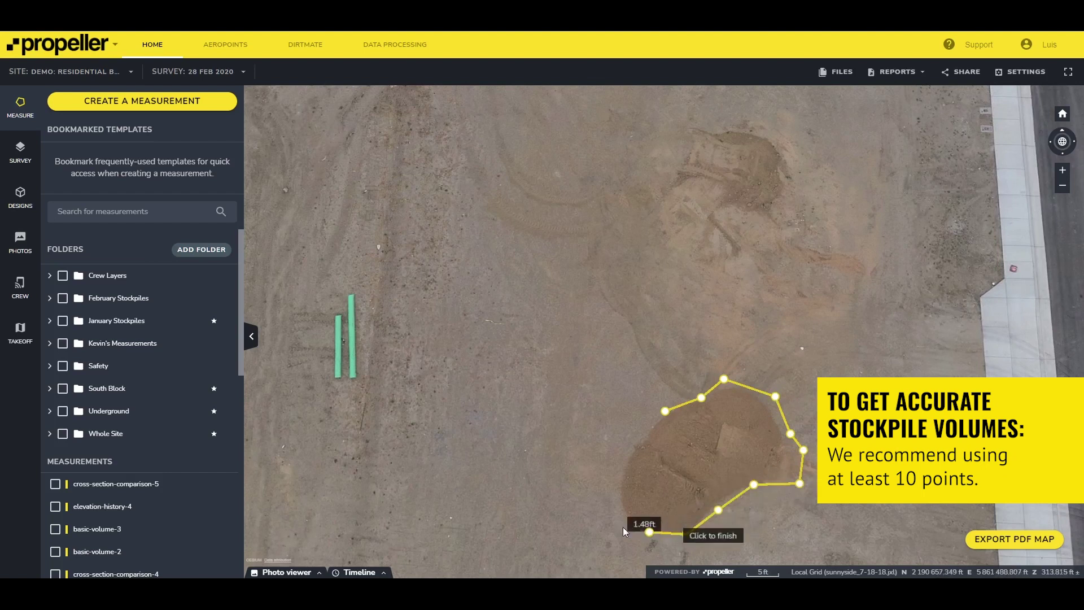
left_click(664, 412)
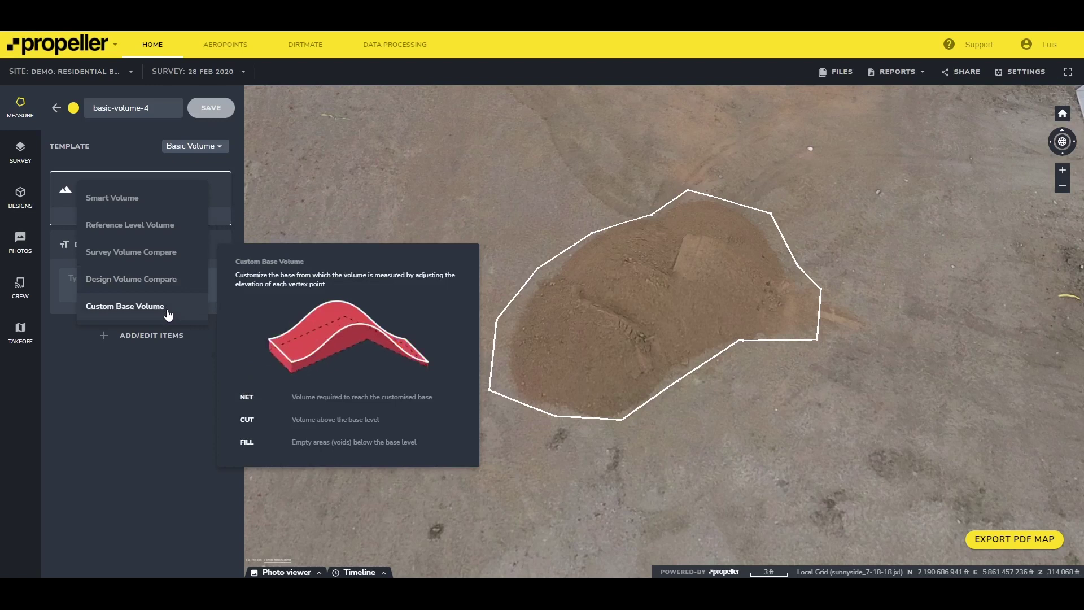
Use Smart Volume with 3D cut/fill, add a Density calculator, and edit the heatmap minimum
left_click(118, 202)
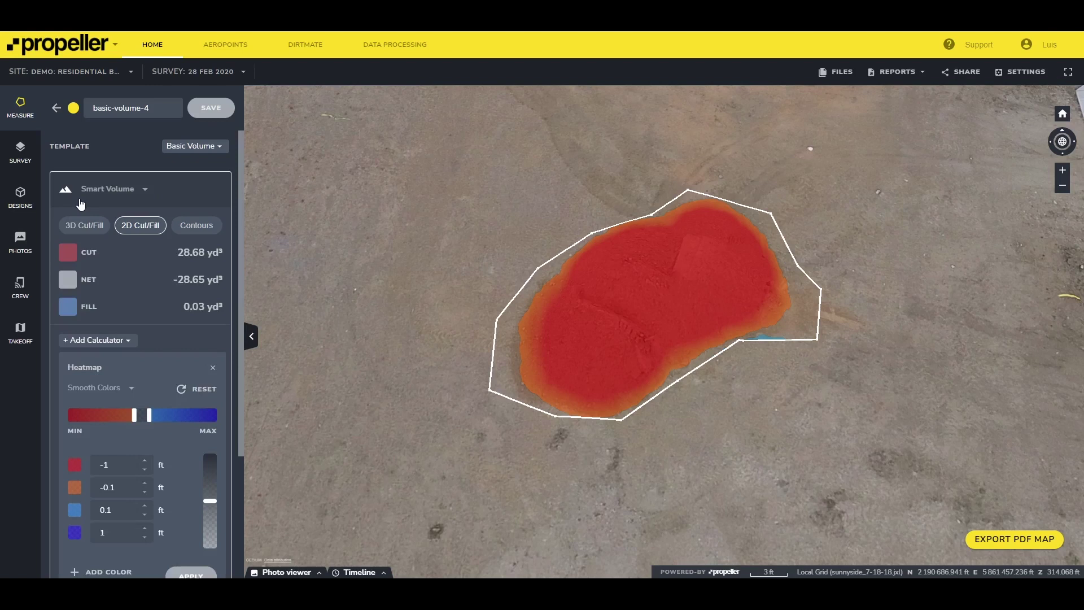
left_click(85, 225)
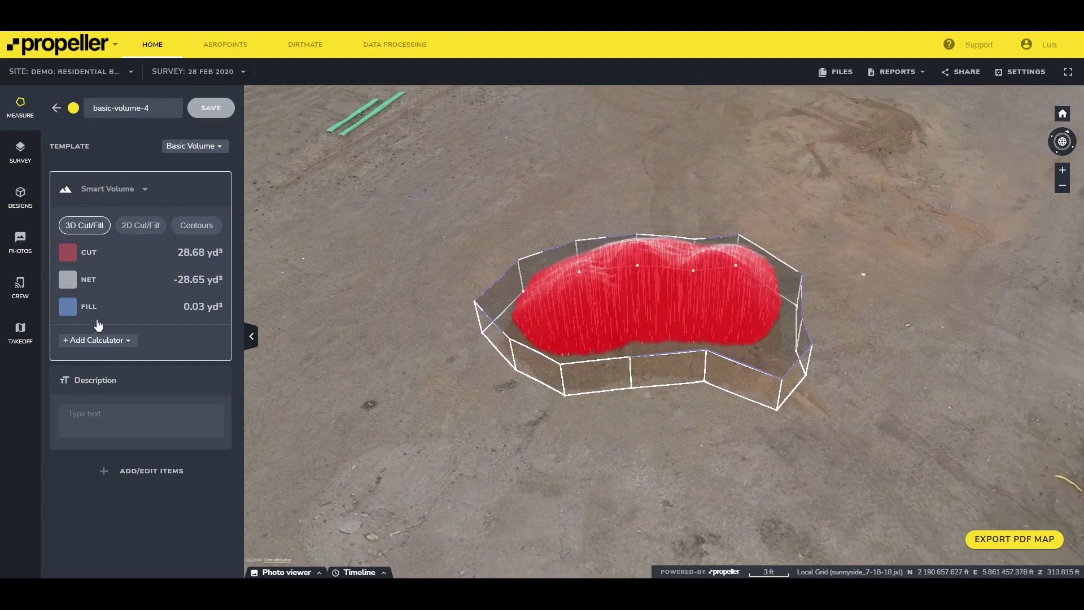
left_click(100, 344)
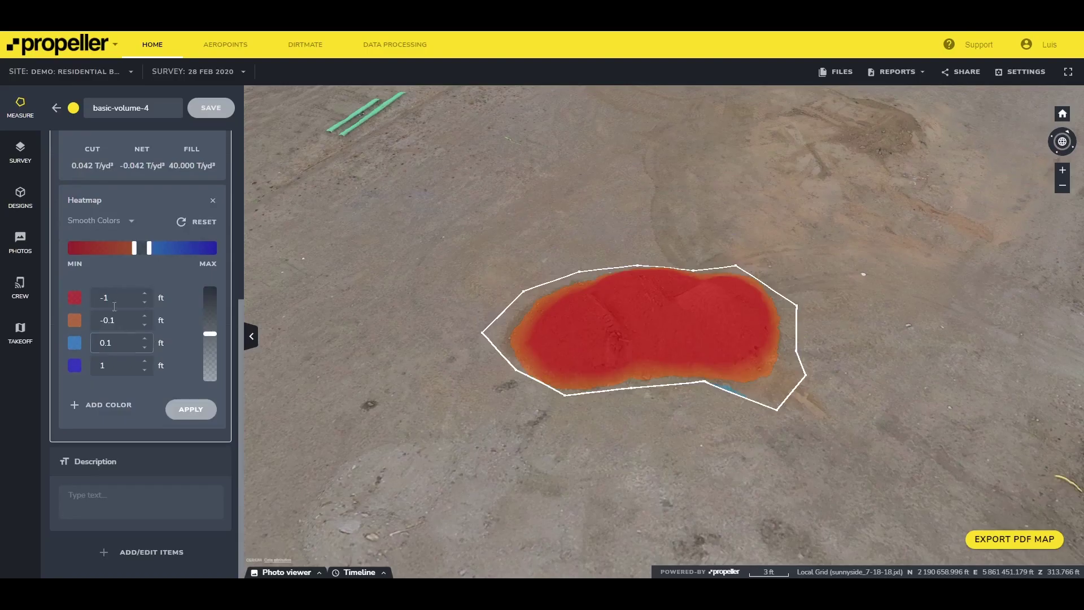
left_click(110, 296)
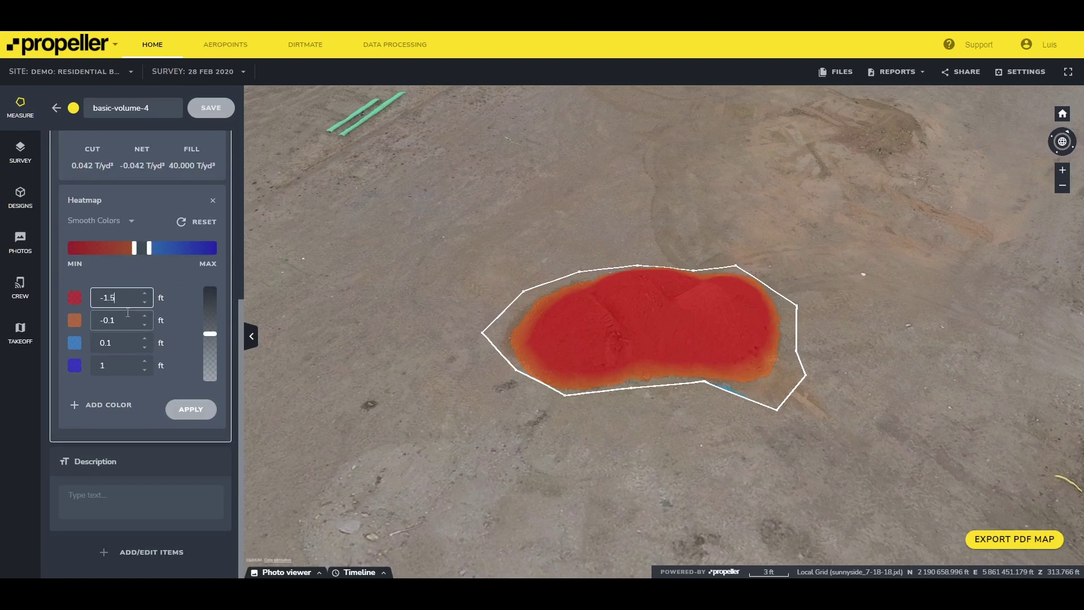
Apply the -1.5 ft to 1.5 ft heatmap range
left_click(198, 411)
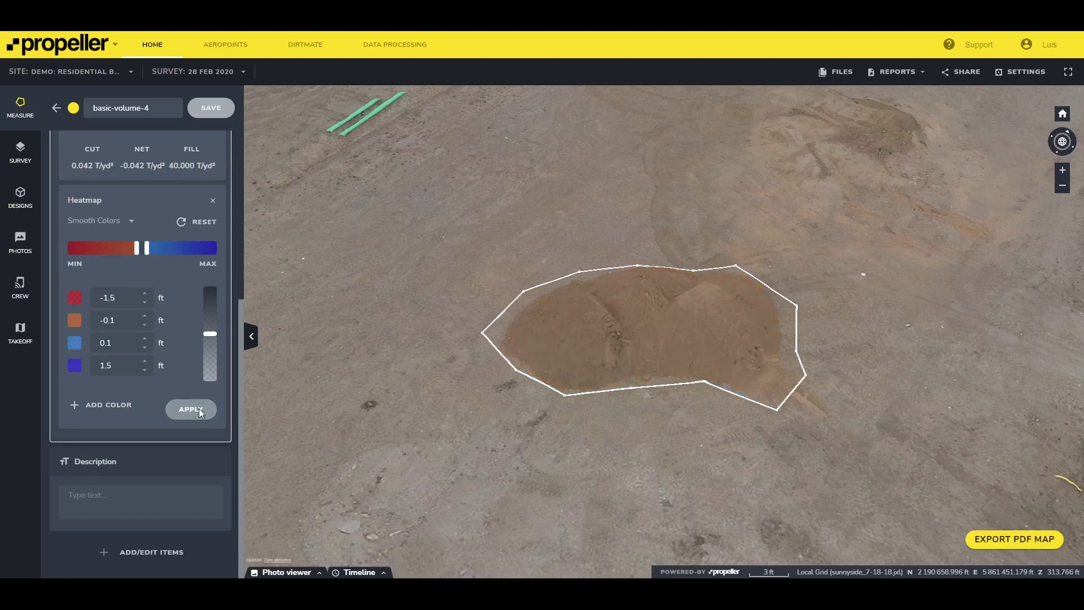
scroll(195, 400, "down", 5)
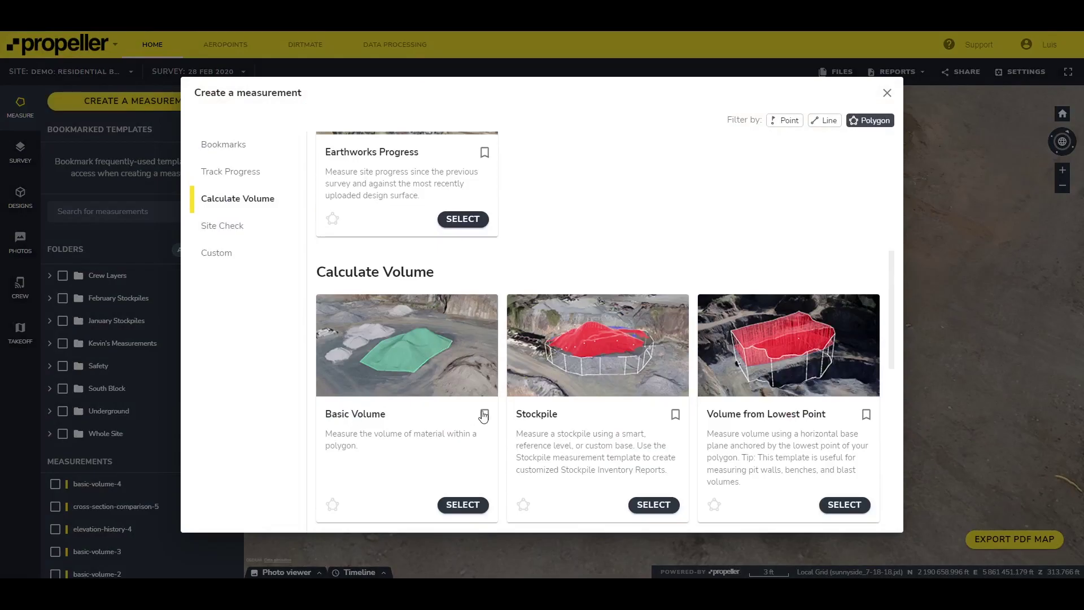
Bookmark the Basic Volume template, close the template list, and open basic-volume-4
left_click(484, 415)
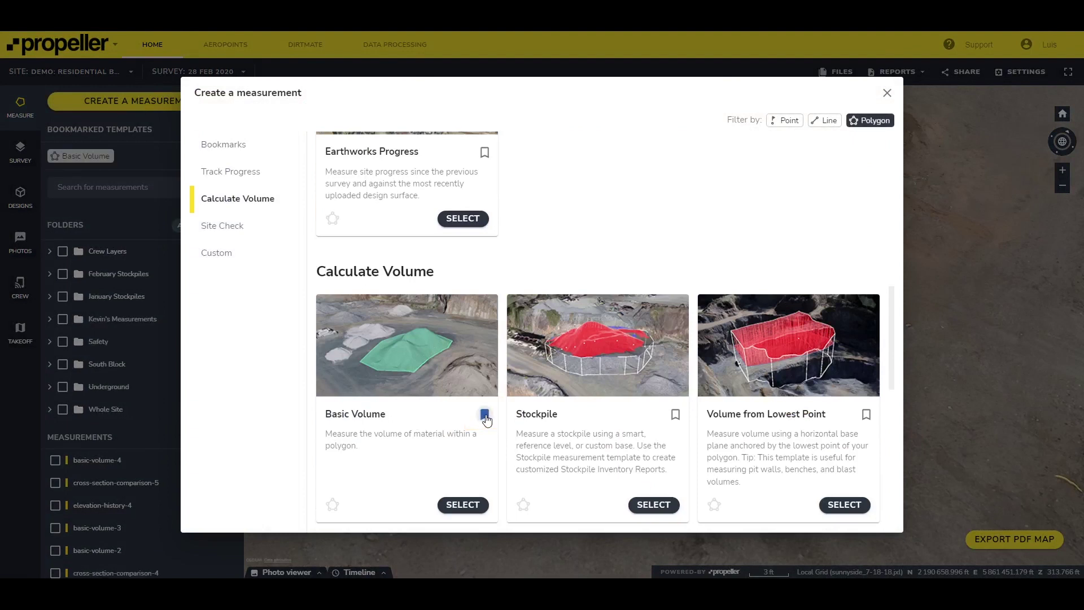
left_click(887, 93)
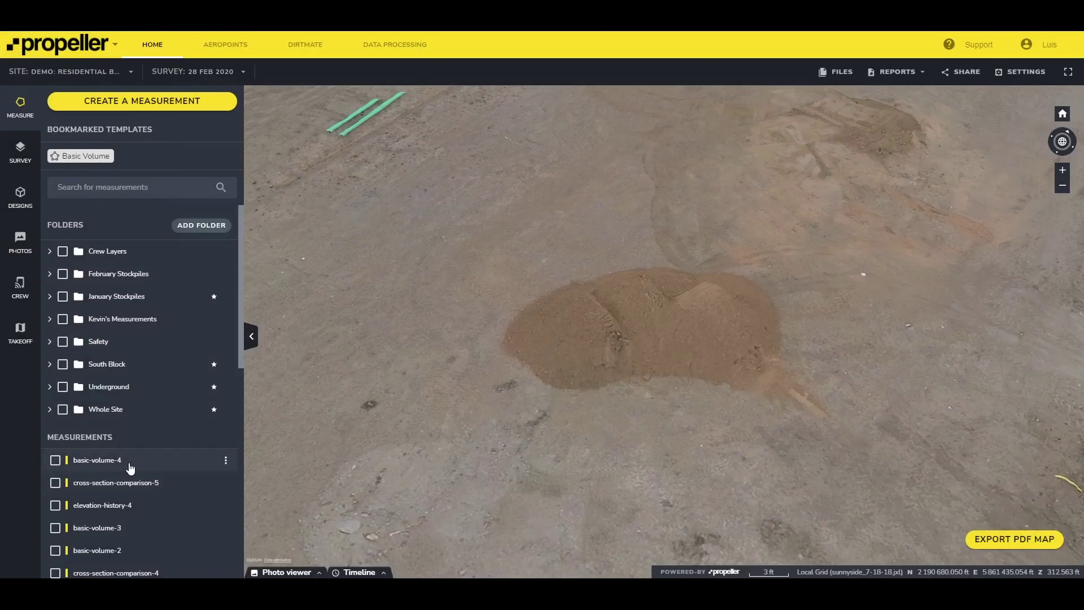
left_click(97, 460)
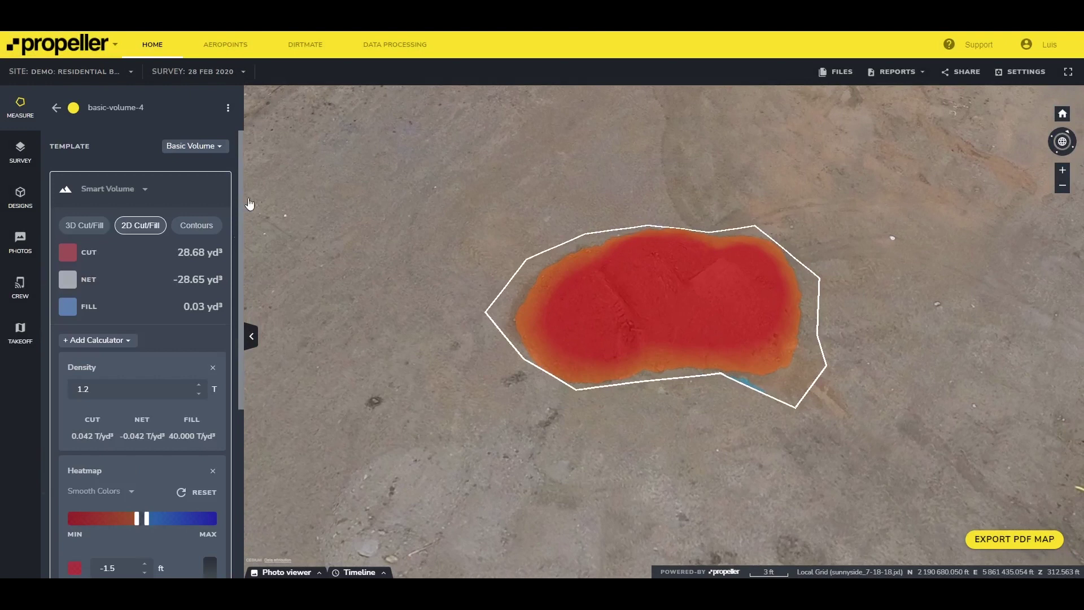
Open basic-volume-4's options menu to promote it to site level
left_click(228, 109)
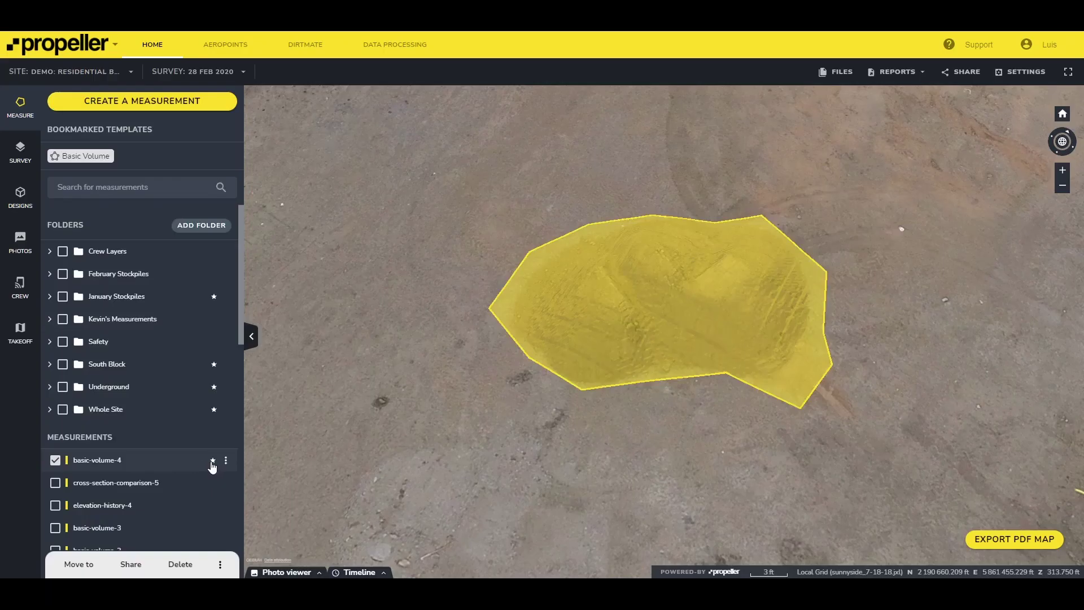
Copy basic-volume-4's share link to the clipboard, then pan the map toward the road and truck
left_click(226, 460)
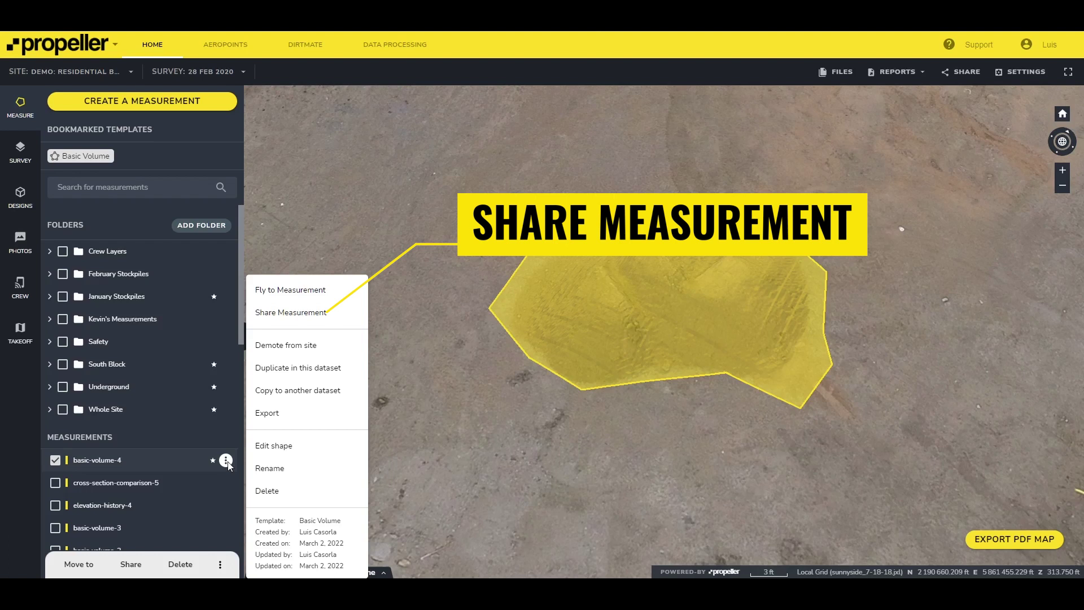
left_click(280, 314)
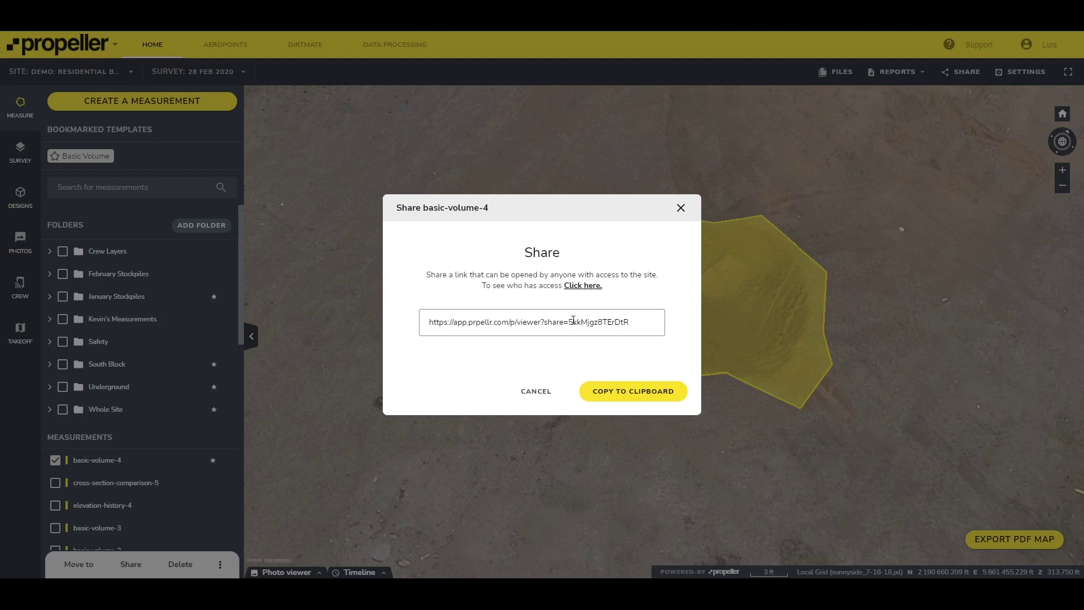
left_click(625, 396)
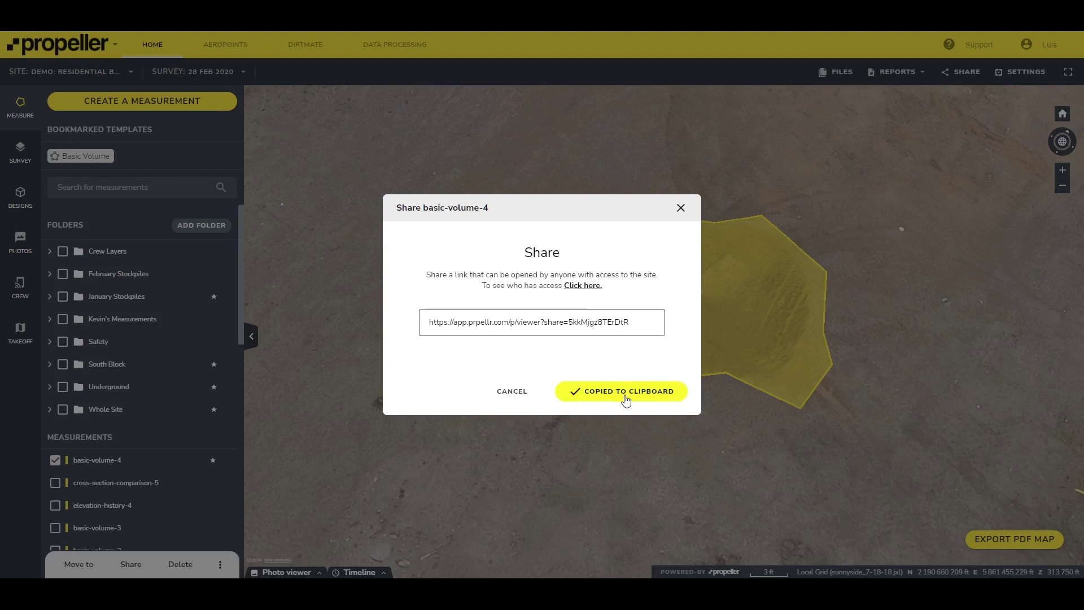
left_click(681, 207)
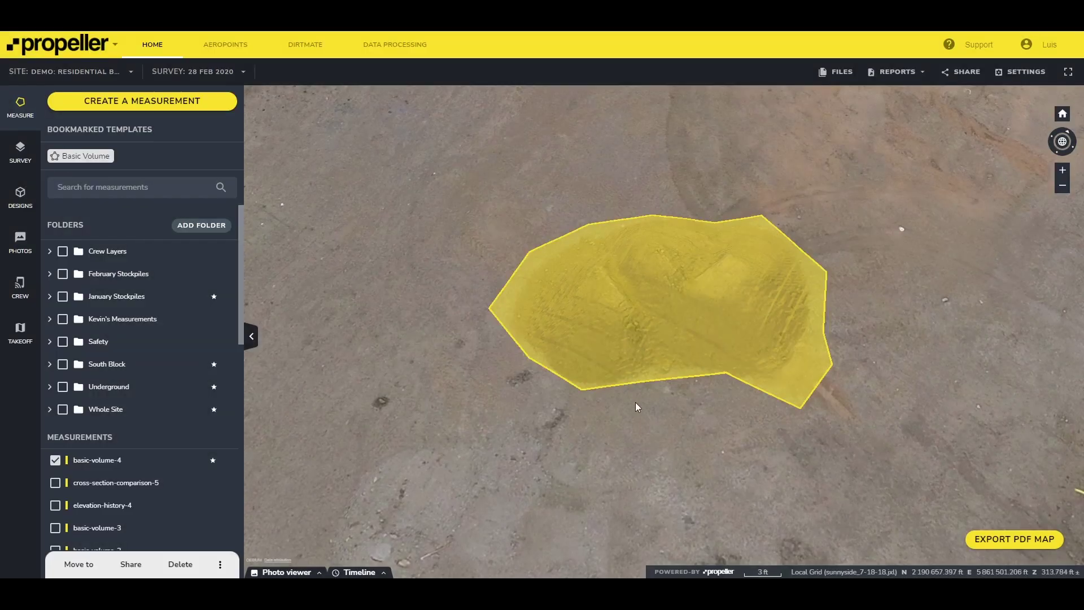
scroll(635, 402, "down", 3)
left_click_drag(763, 387, 511, 357)
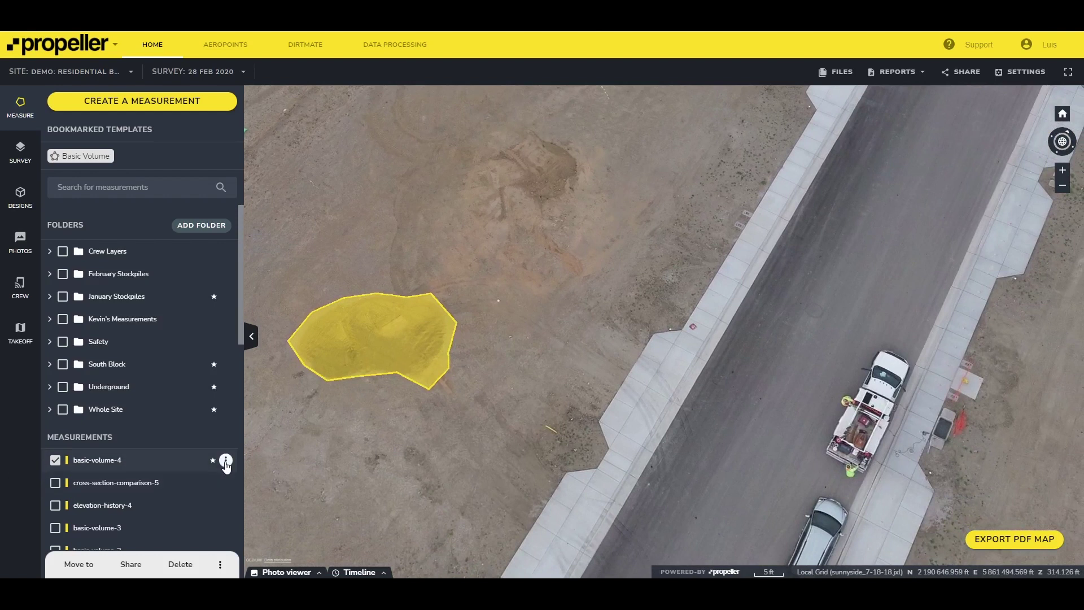
Fly the map to the basic-volume-4 polygon and bring up its export options
left_click(226, 460)
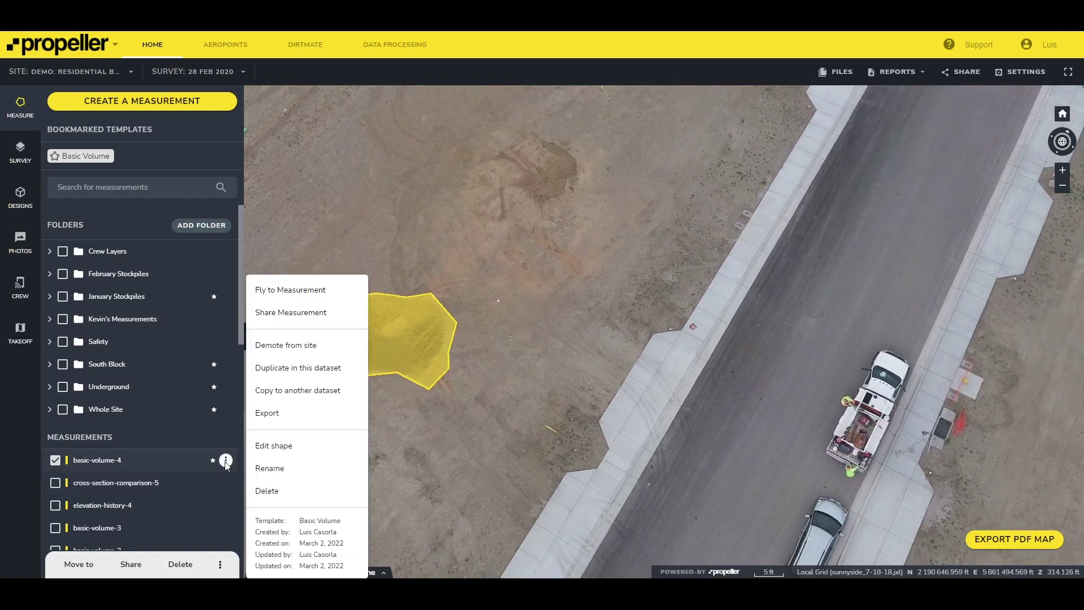
left_click(282, 291)
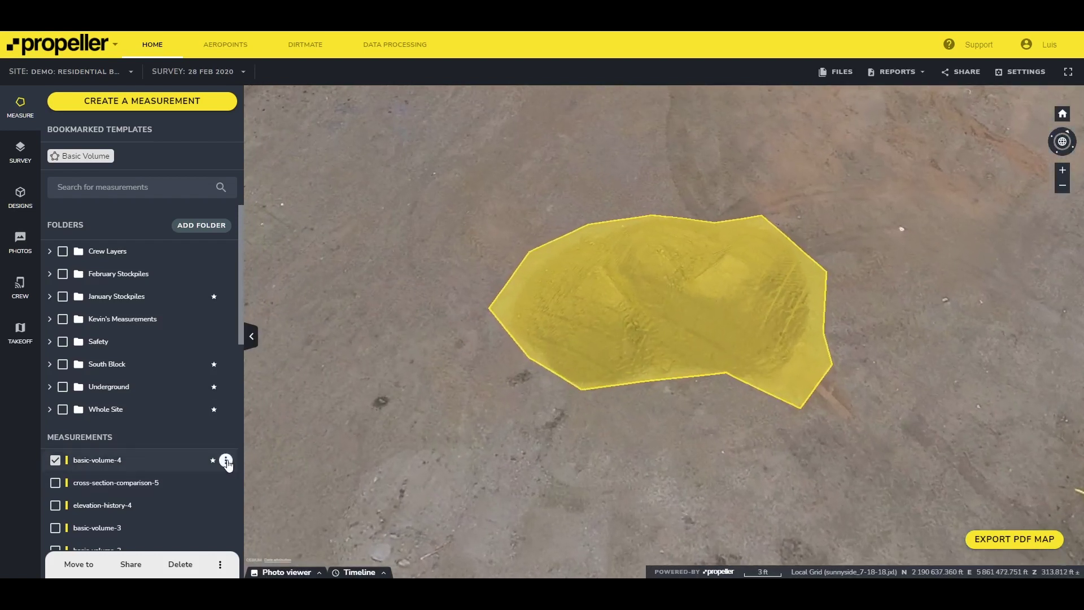
left_click(226, 460)
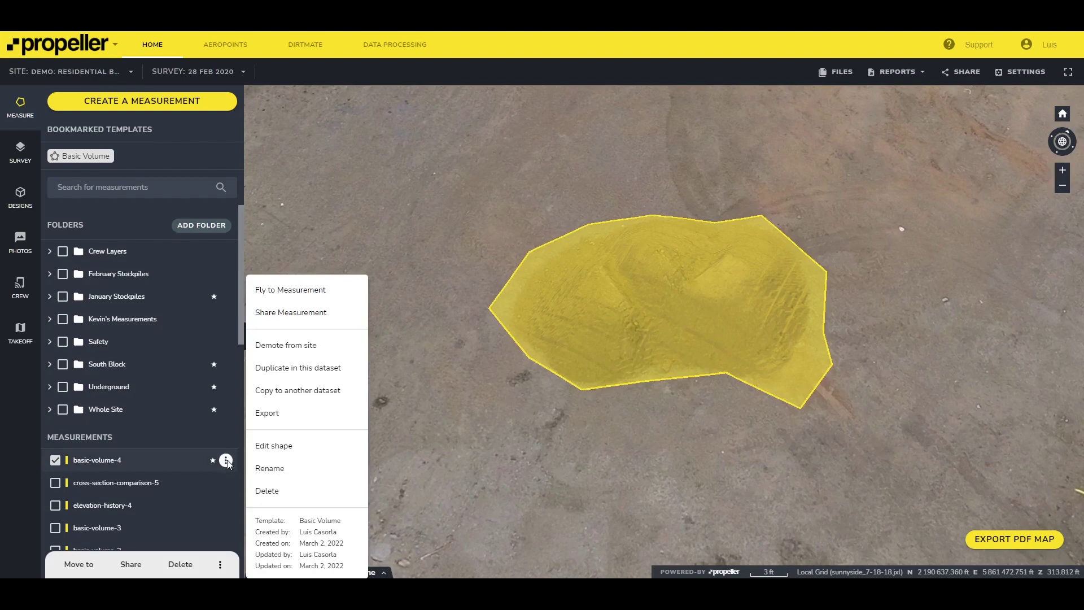
left_click(279, 415)
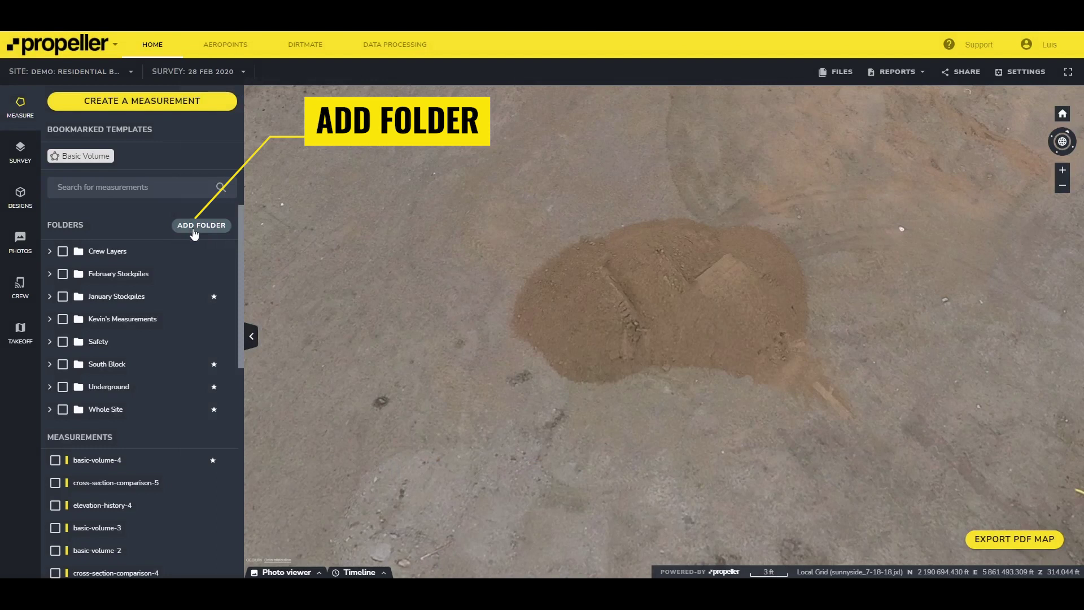
Add a new measurement folder named 'Stockpiles'
left_click(194, 228)
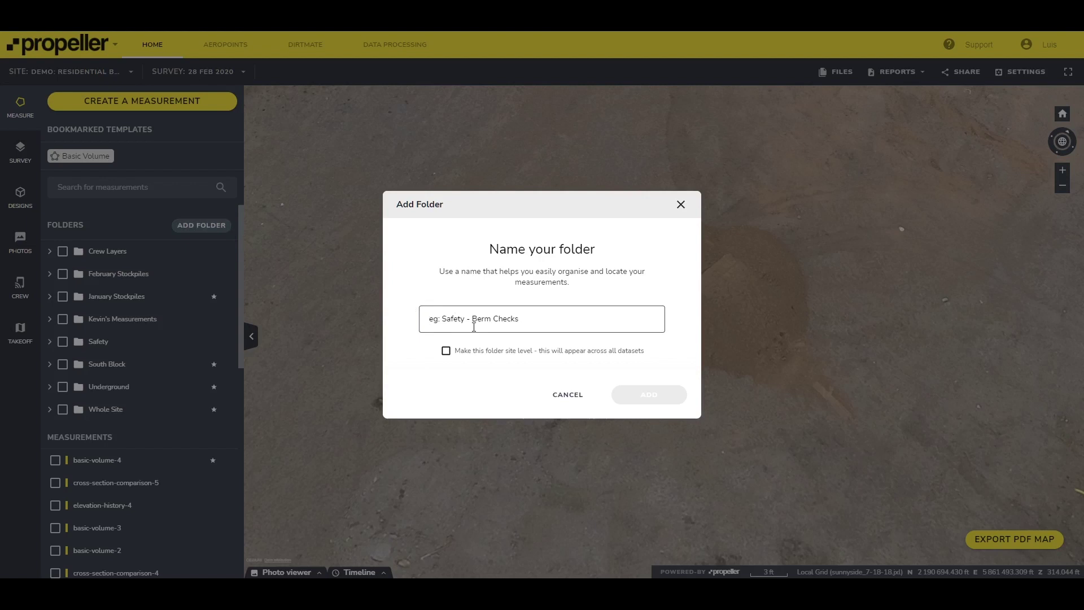
type("Stockpiles")
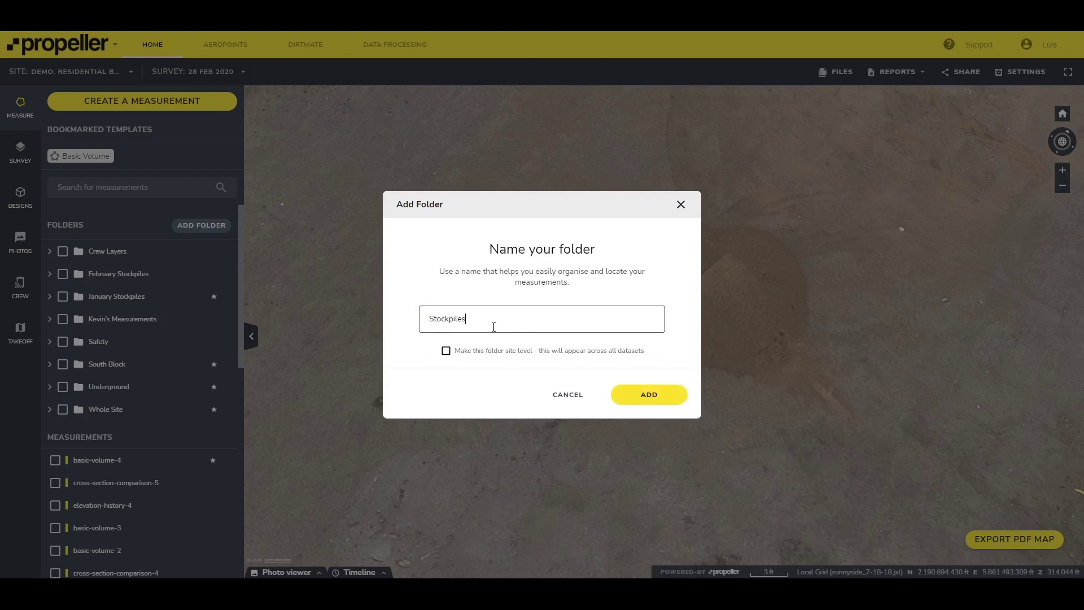
left_click(664, 395)
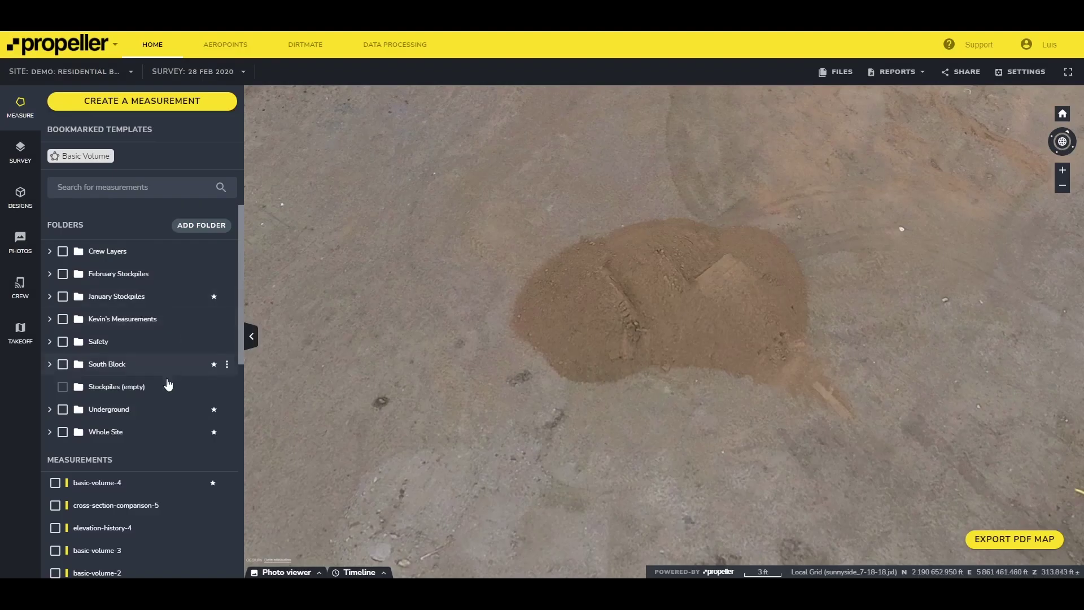
Select basic-volume-4, basic-volume-3 and basic-volume-2 and choose Move to for them
scroll(168, 386, "down", 2)
left_click(55, 370)
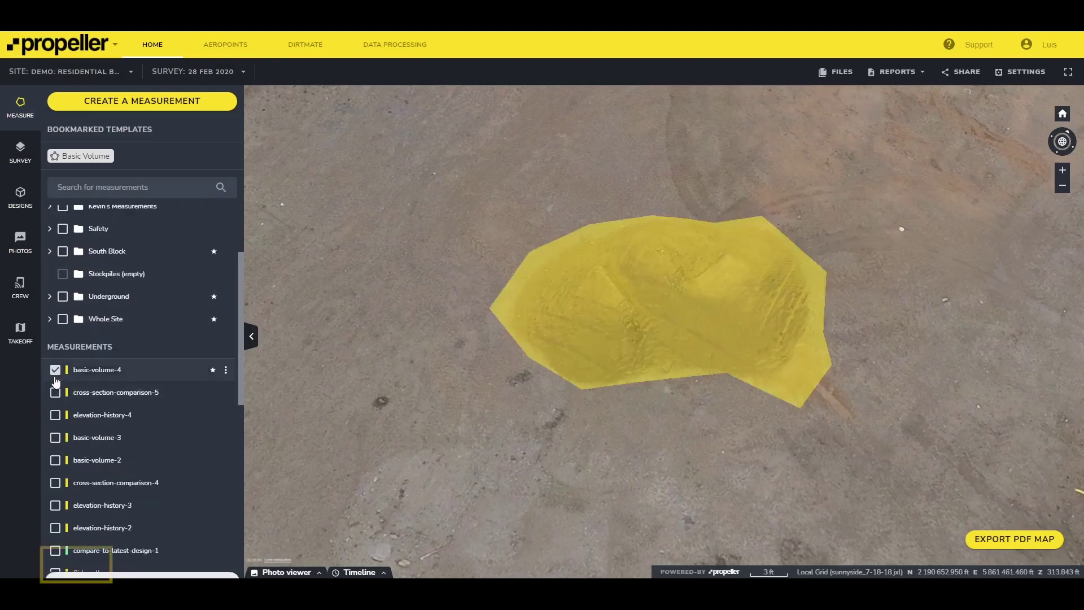
left_click(55, 438)
left_click(55, 460)
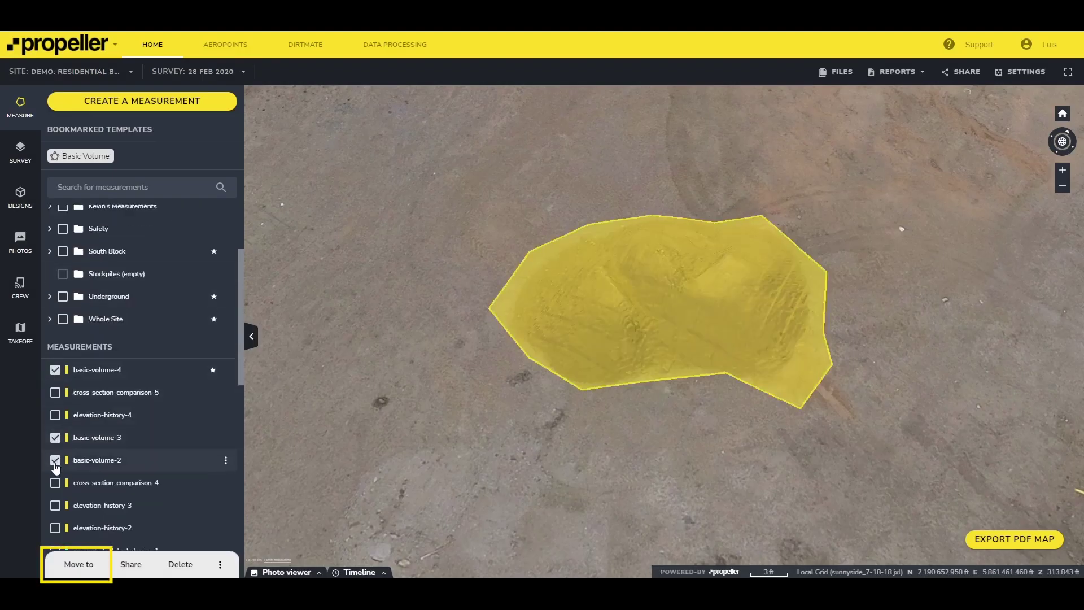
left_click(79, 564)
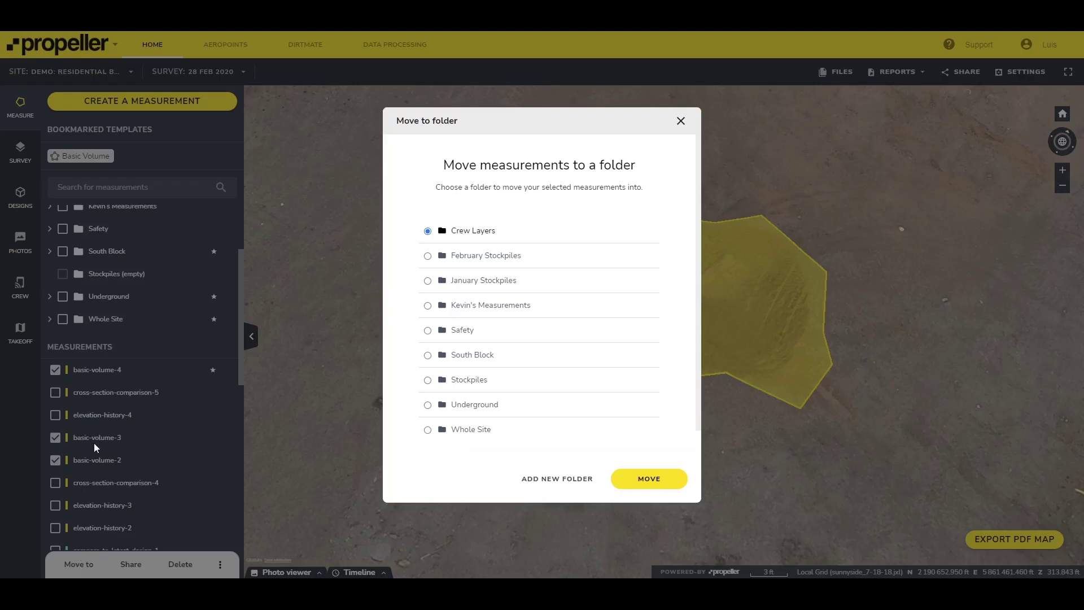